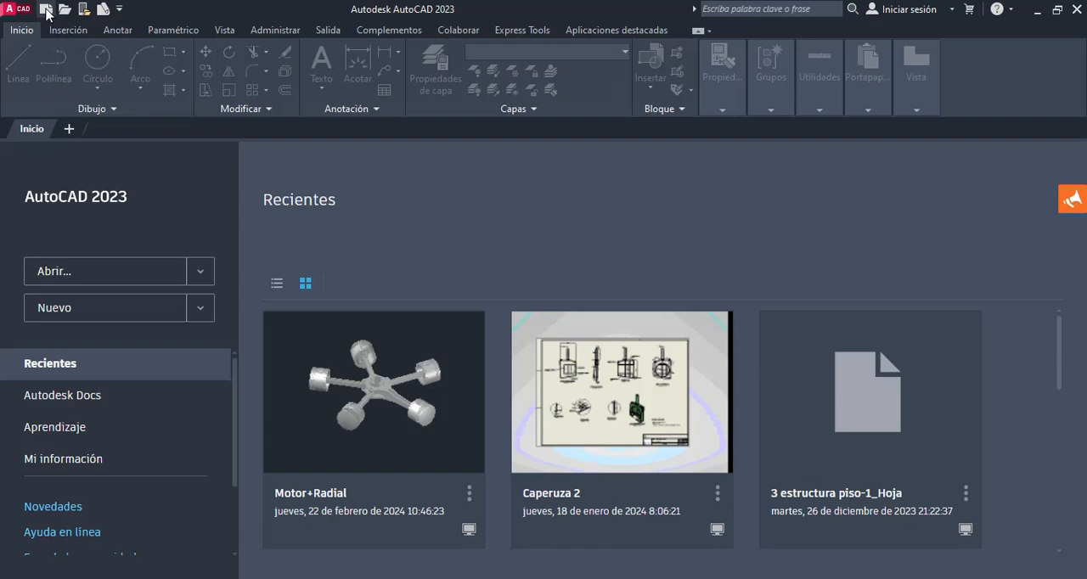
# Step: Create a new drawing from the acadiso template
pyautogui.hotkey('ctrl', 'n')
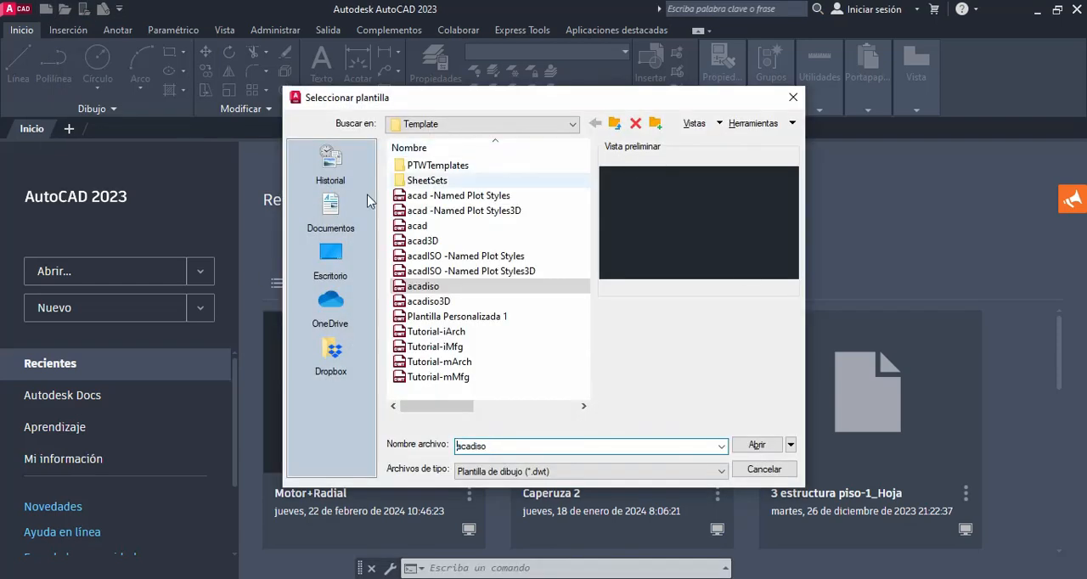
pyautogui.click(440, 289)
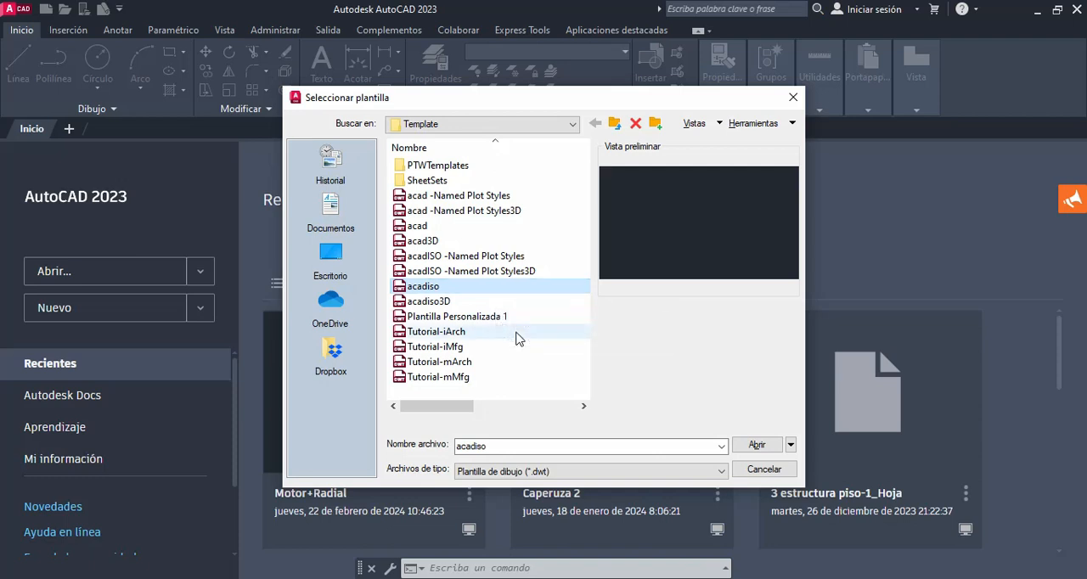
pyautogui.click(518, 286)
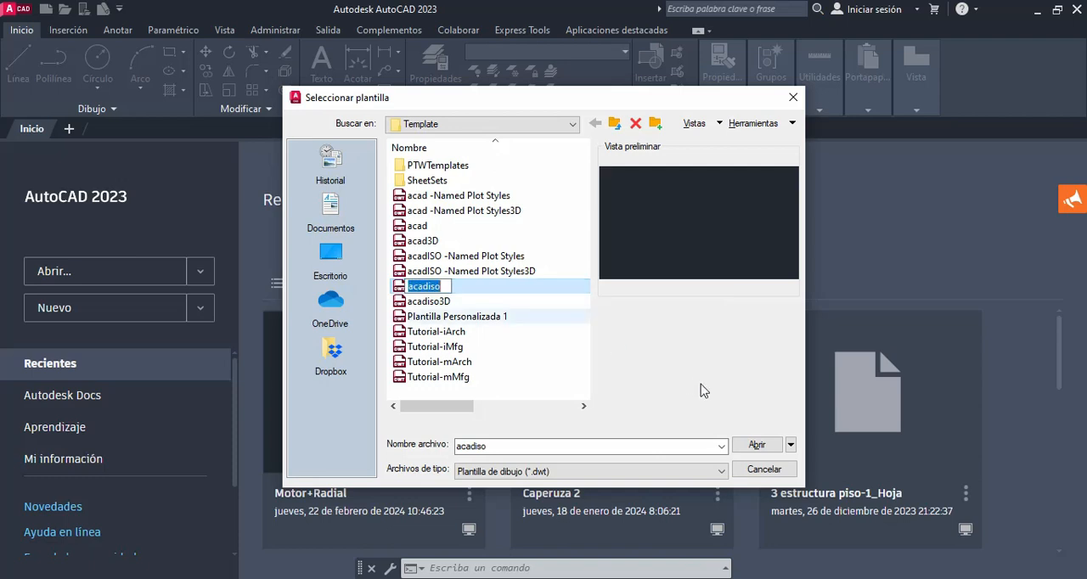
pyautogui.click(758, 445)
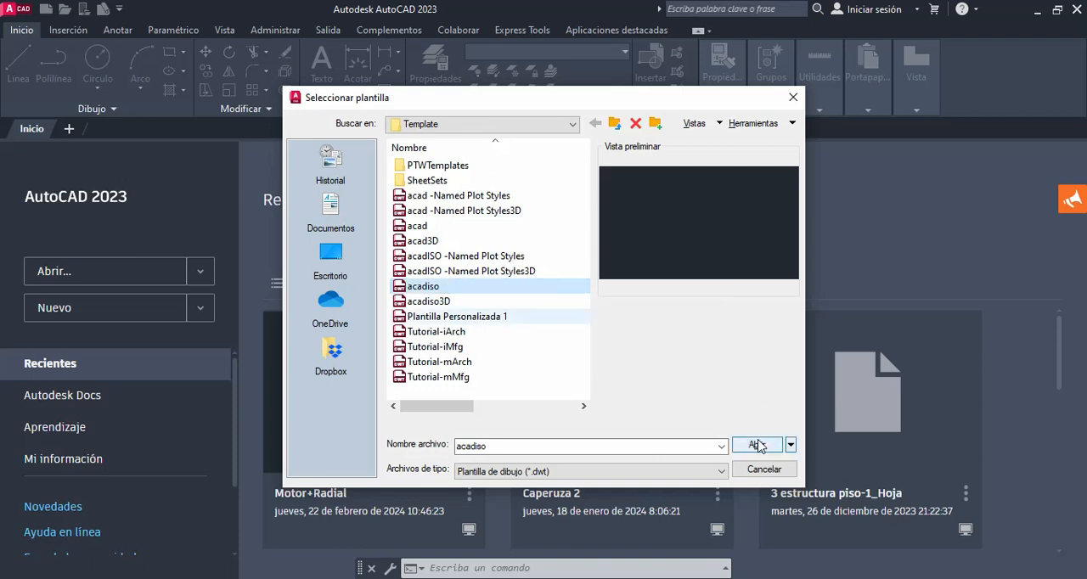
pyautogui.click(754, 446)
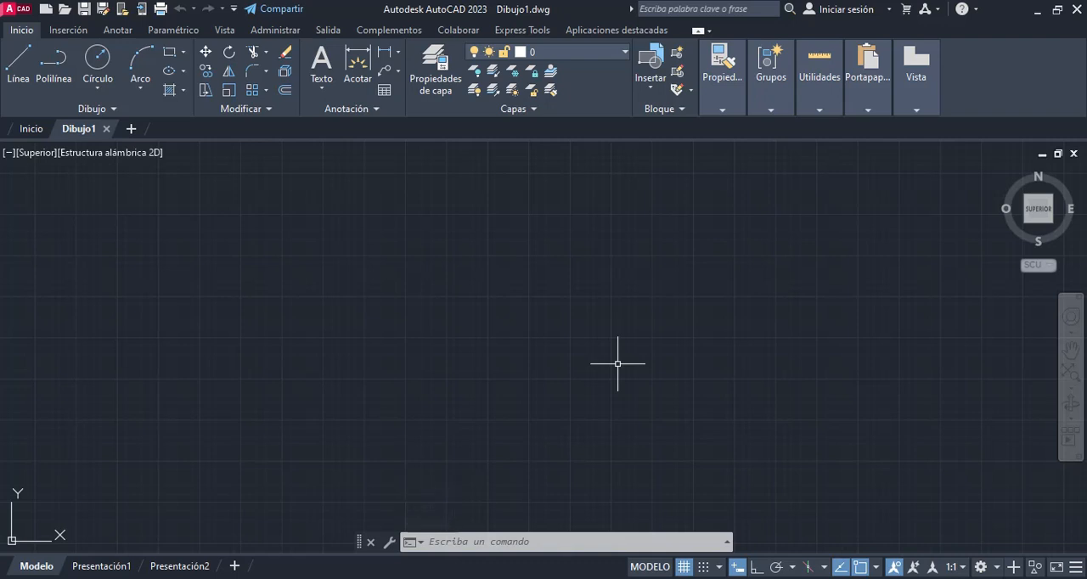
pyautogui.middleClick(586, 351)
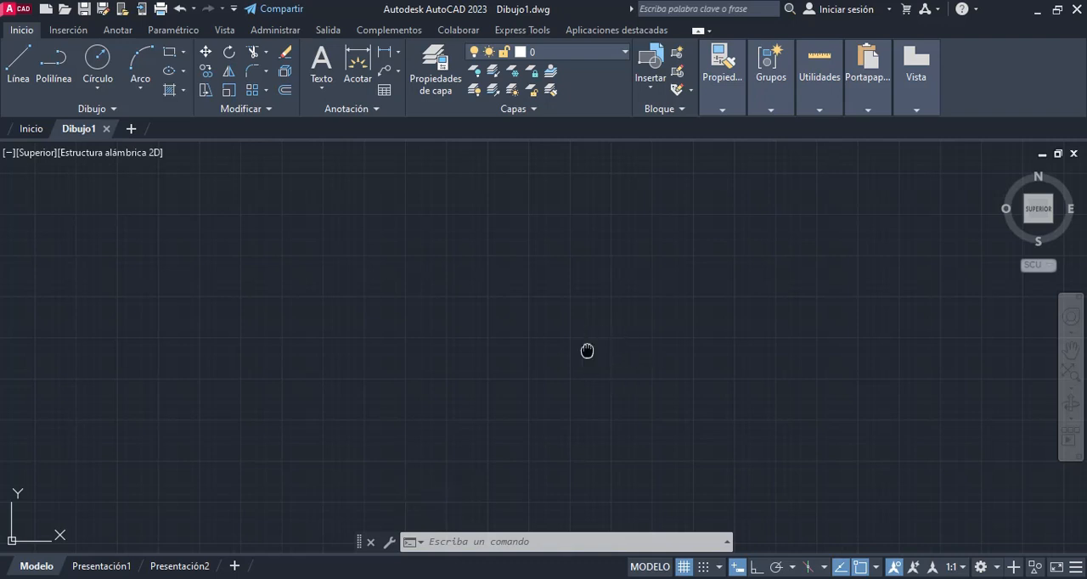
pyautogui.middleClick(587, 350)
pyautogui.moveTo(399, 378); pyautogui.dragTo(373, 235, button='middle')
pyautogui.moveTo(284, 365); pyautogui.dragTo(366, 368, button='middle')
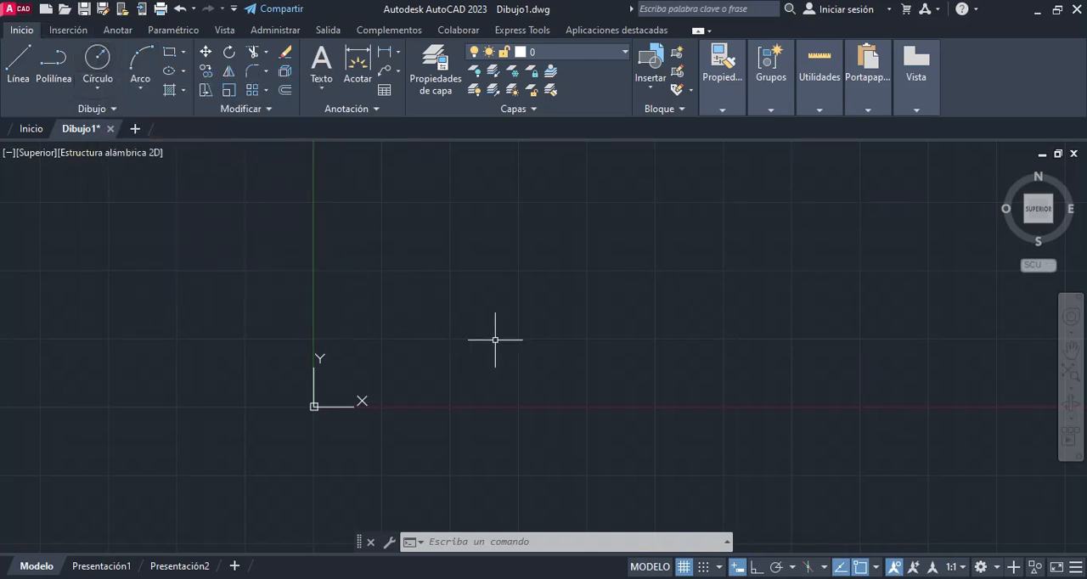
pyautogui.write('circulo')
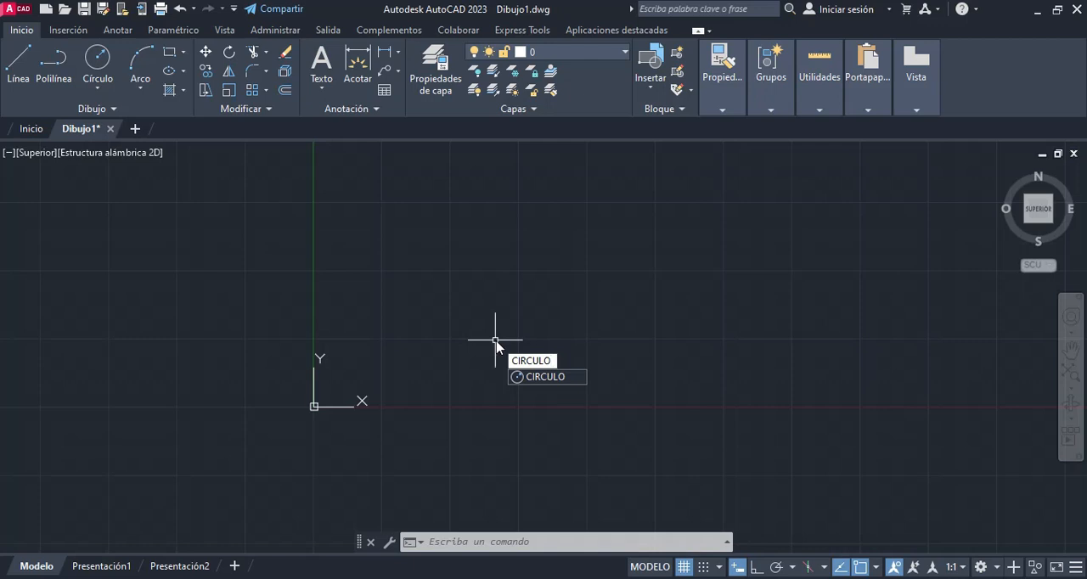
pyautogui.press('Escape')
pyautogui.press('Escape')
pyautogui.press('Escape')
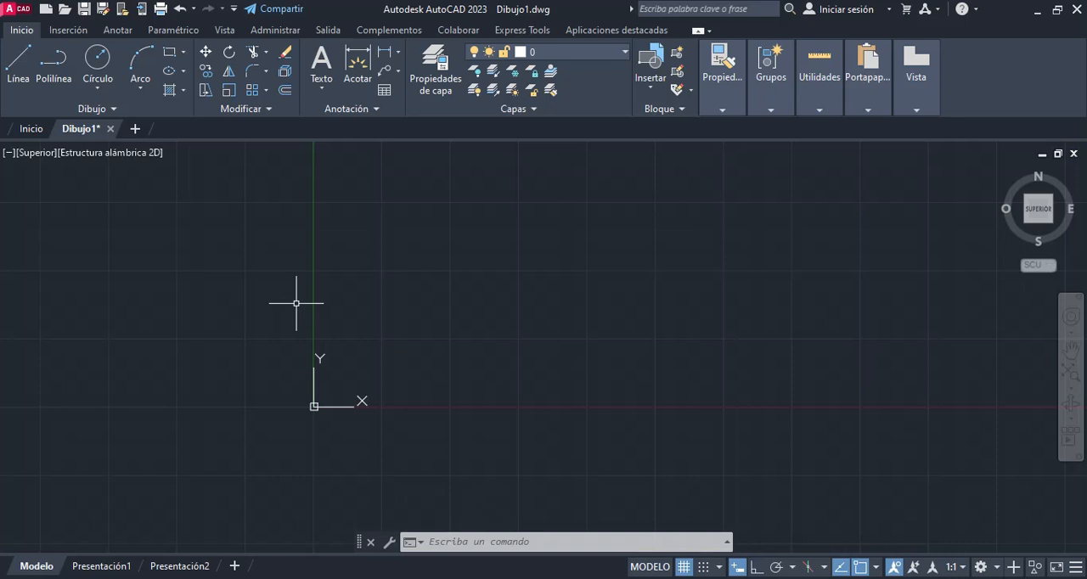
# Step: Draw a trial circle with a radius of about 140 enclosing the origin, and delete it
pyautogui.click(98, 57)
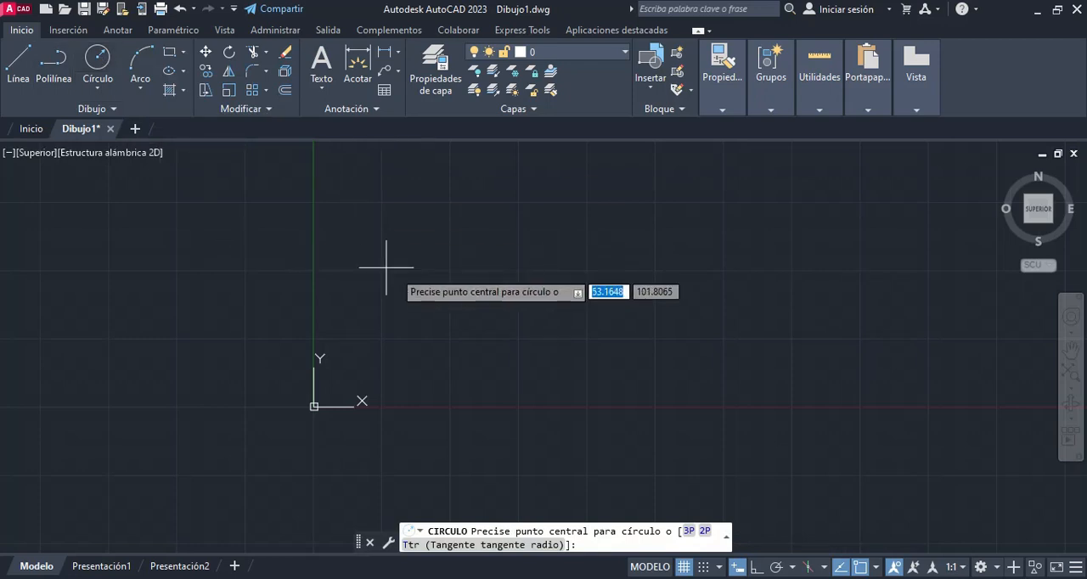
pyautogui.click(425, 286)
pyautogui.click(601, 218)
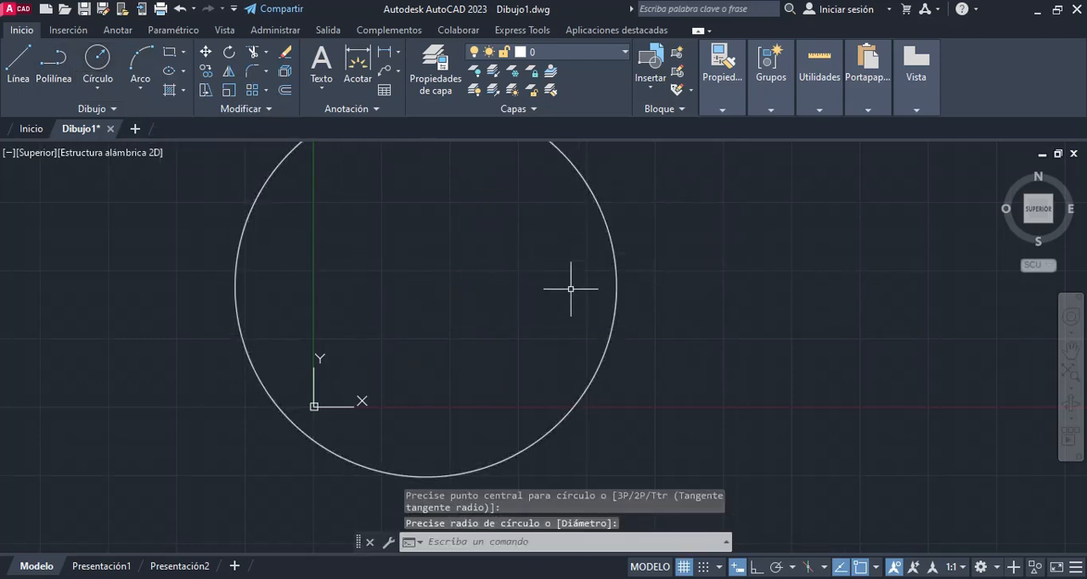
pyautogui.press('Escape')
pyautogui.click(698, 212)
pyautogui.click(548, 303)
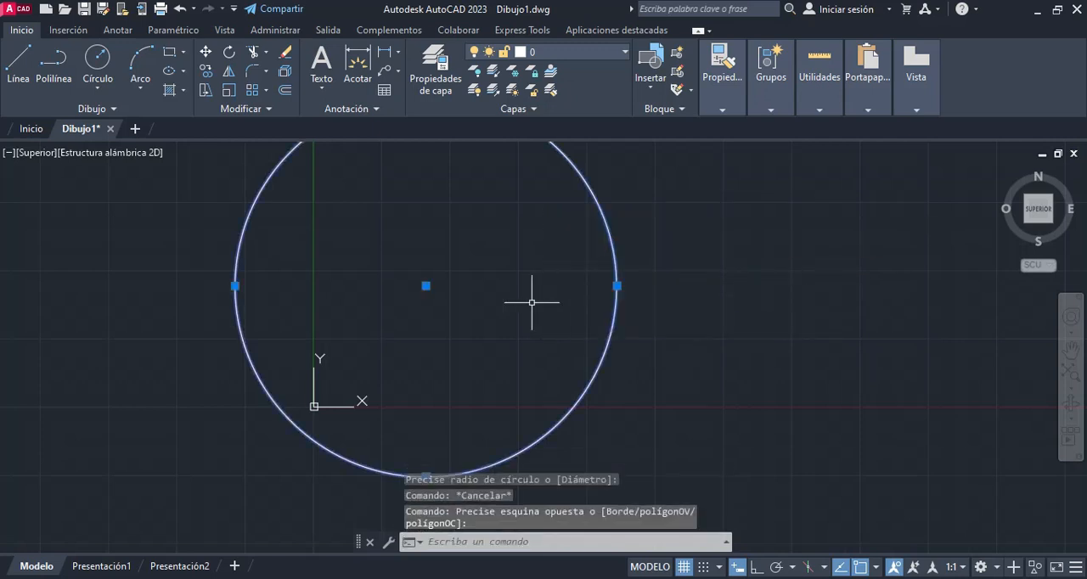
pyautogui.press('Delete')
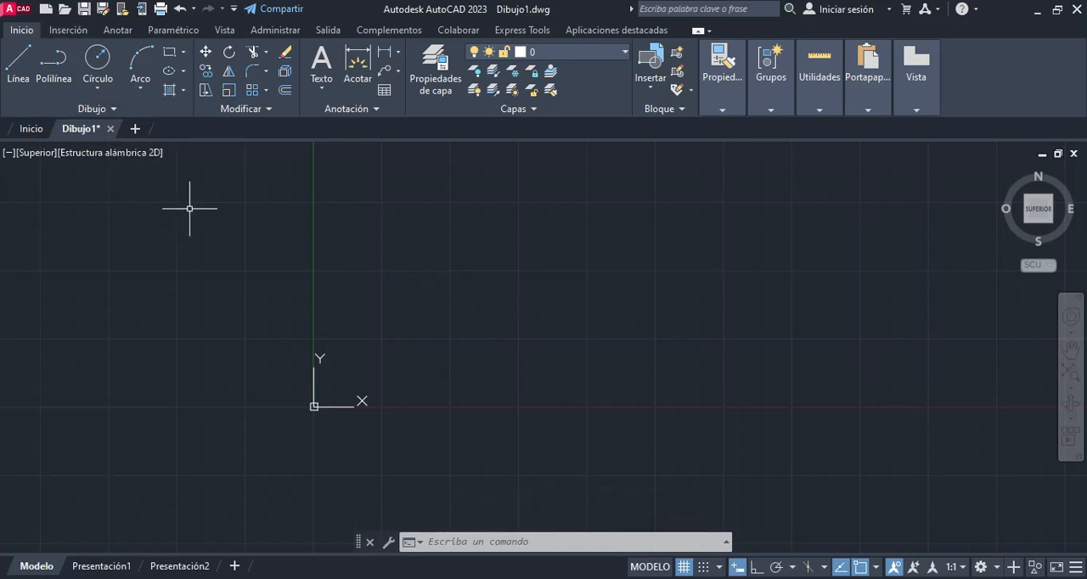
# Step: Draw a circle by centre and radius, centred at the origin 0,0 with a radius of 80
pyautogui.click(97, 93)
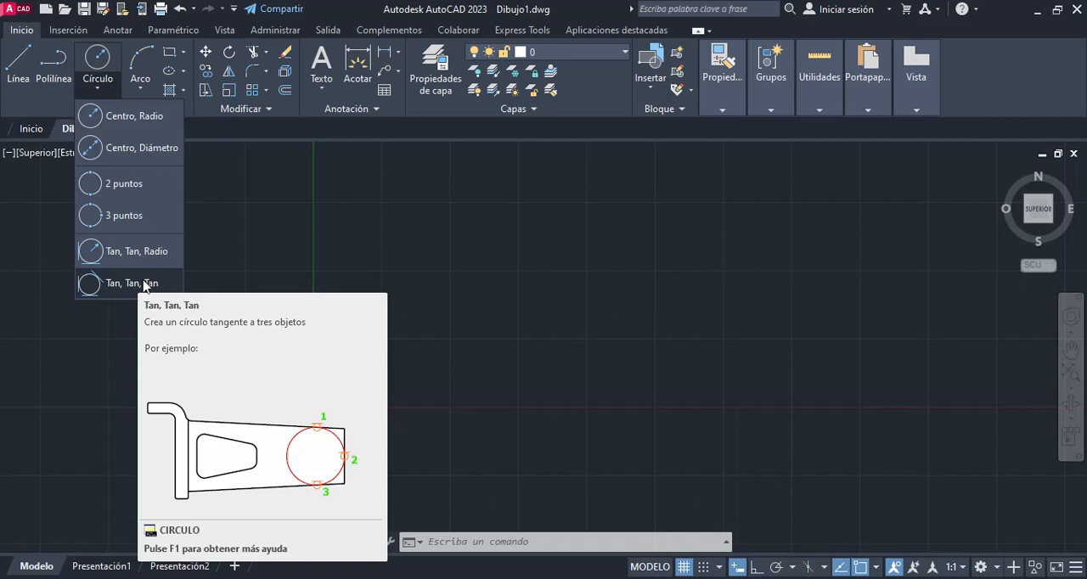
pyautogui.click(126, 127)
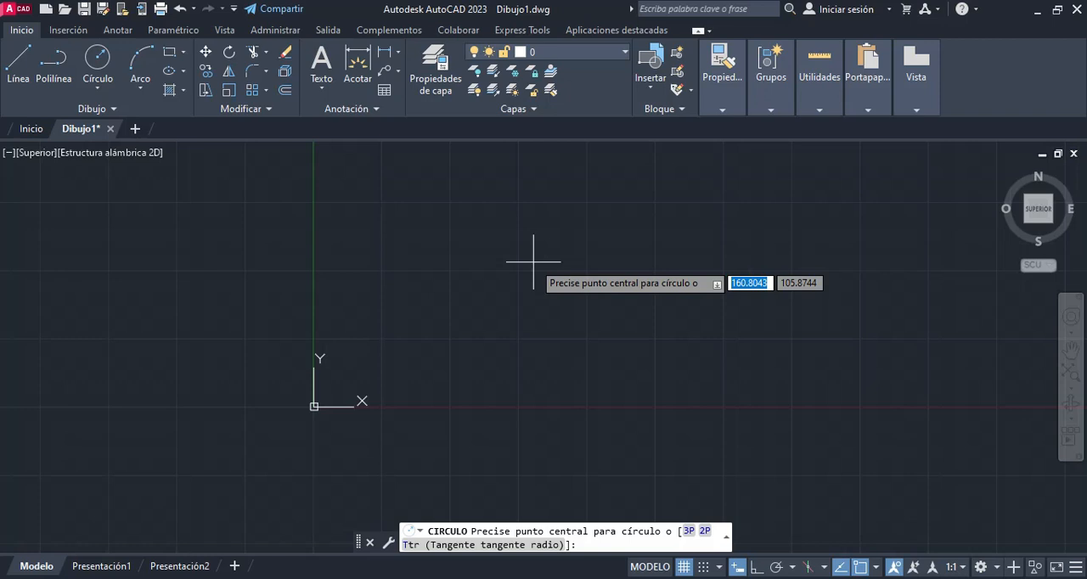
pyautogui.write('0')
pyautogui.press('Tab')
pyautogui.write('0')
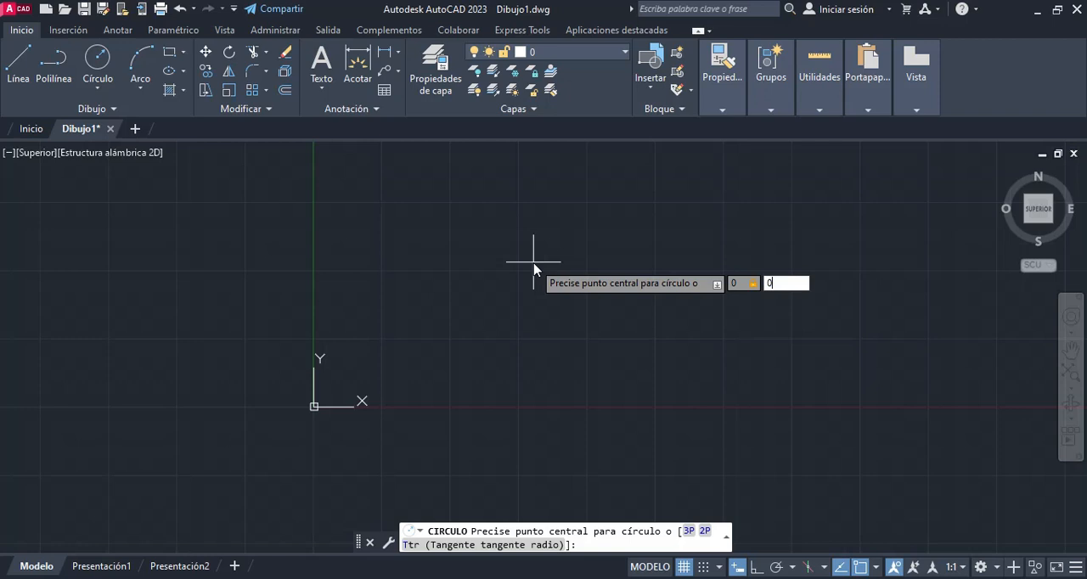
pyautogui.press('Tab')
pyautogui.press('Tab')
pyautogui.press('Return')
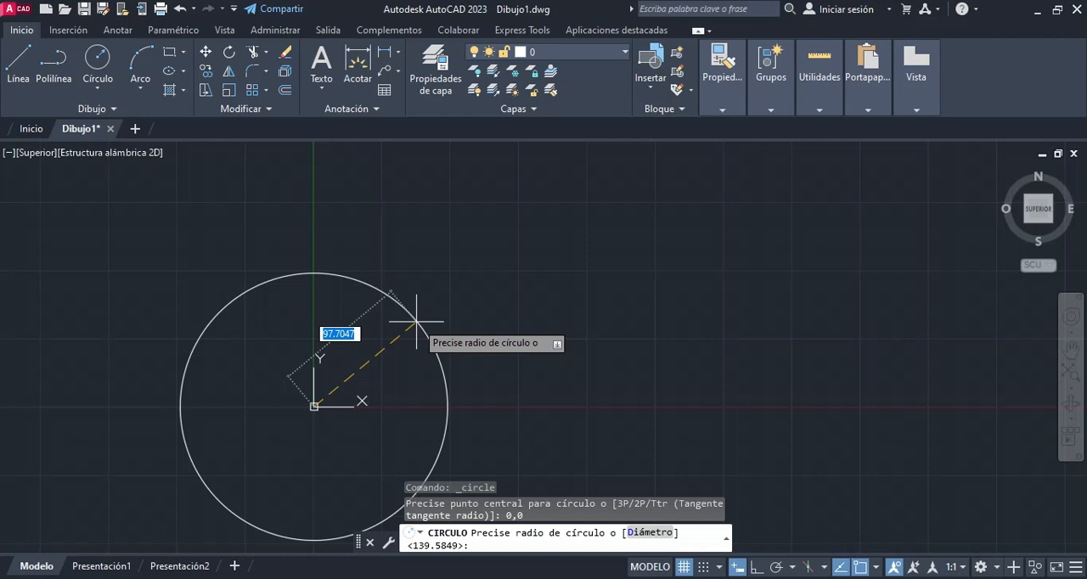
pyautogui.write('80')
pyautogui.press('Return')
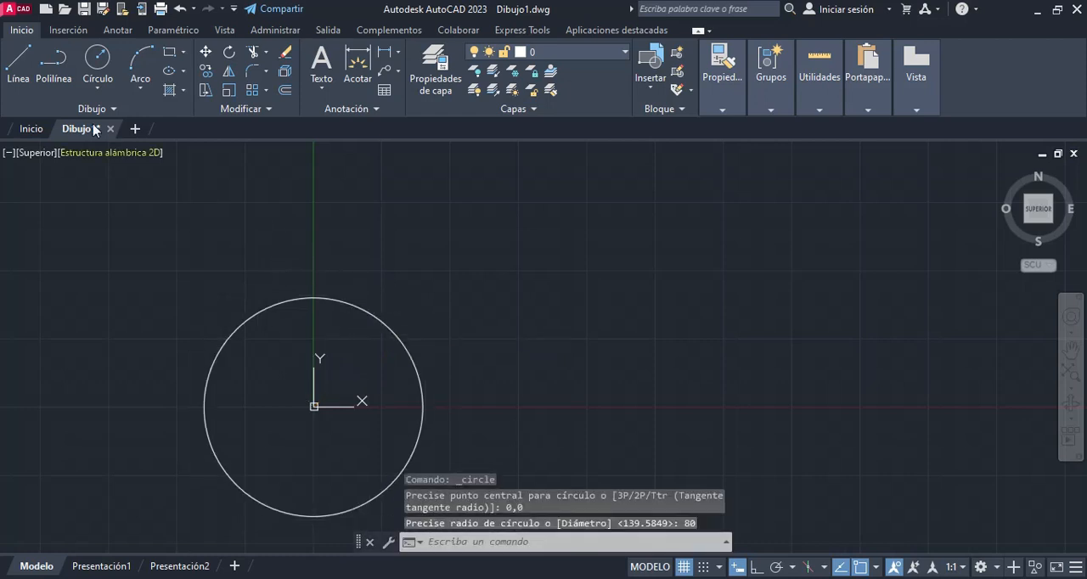
# Step: Check the circle's radius with a temporary line from its centre to its upper quadrant
pyautogui.click(19, 63)
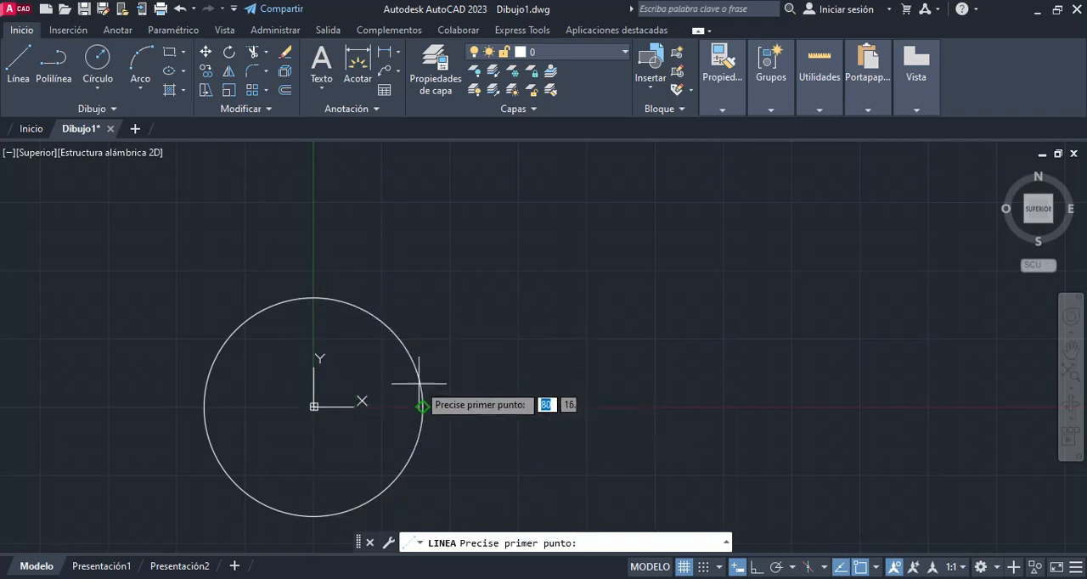
pyautogui.click(314, 406)
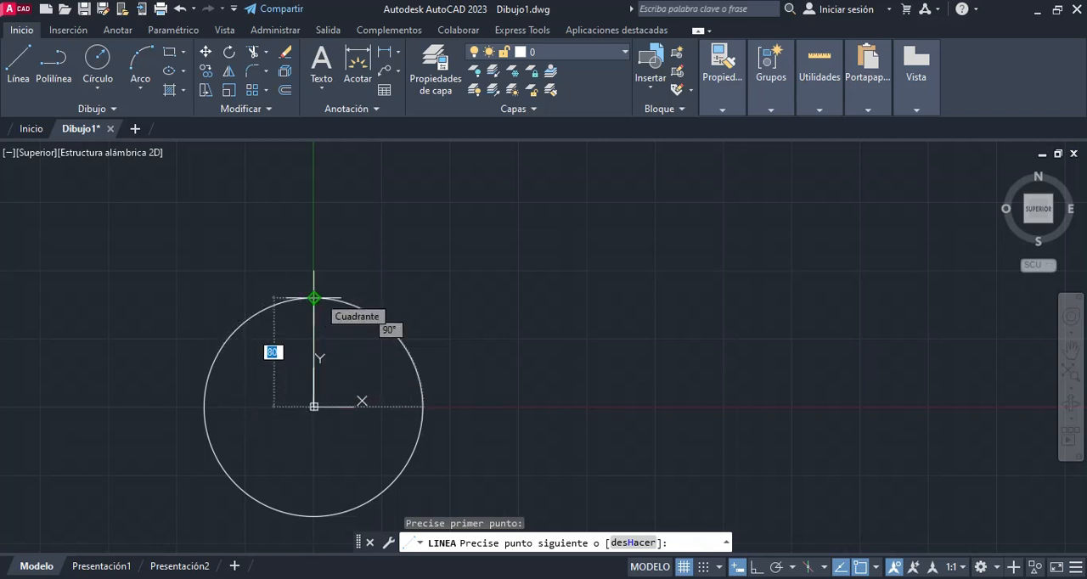
pyautogui.press('Escape')
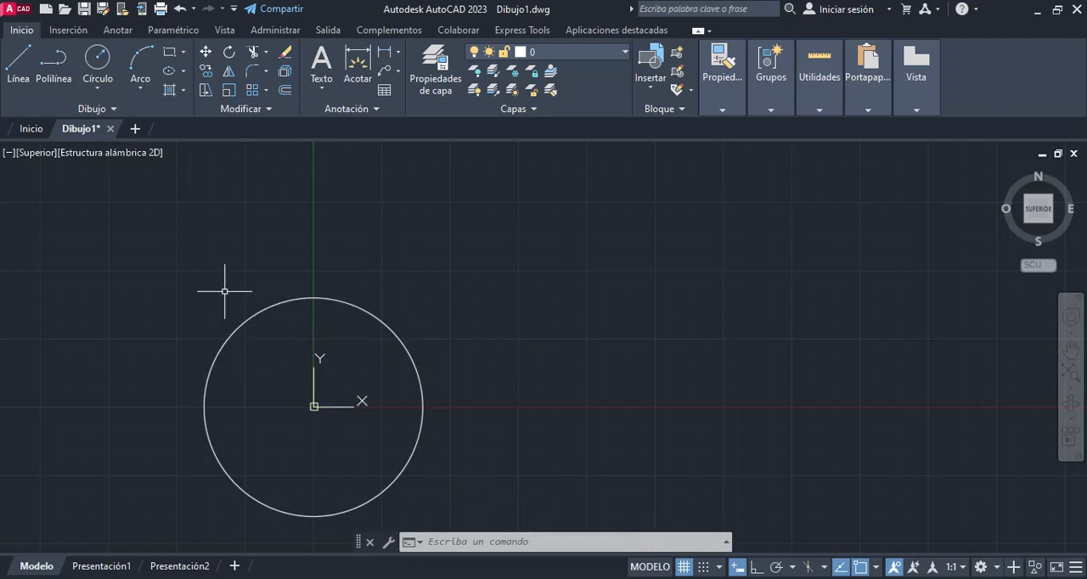
# Step: Draw a second circle by centre and diameter, above and to the right of the first circle, with a diameter of 80
pyautogui.click(99, 88)
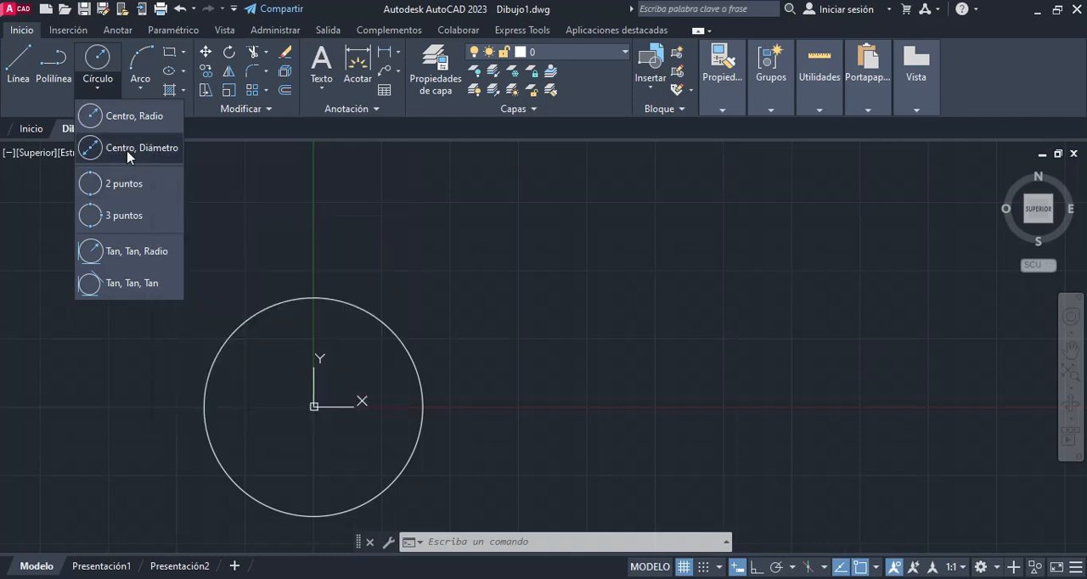
pyautogui.click(128, 149)
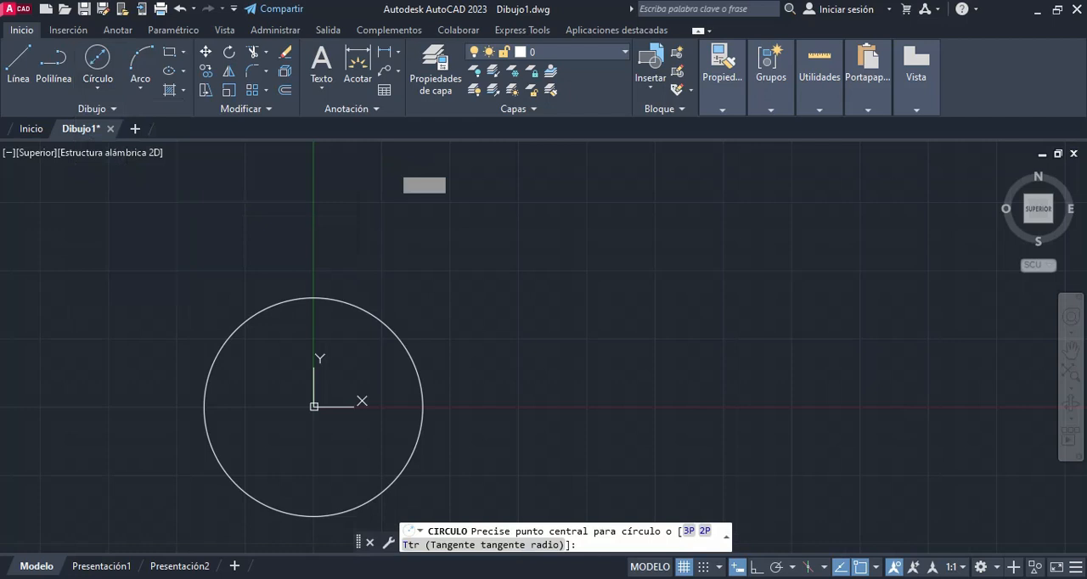
pyautogui.moveTo(567, 350); pyautogui.dragTo(553, 341, button='middle')
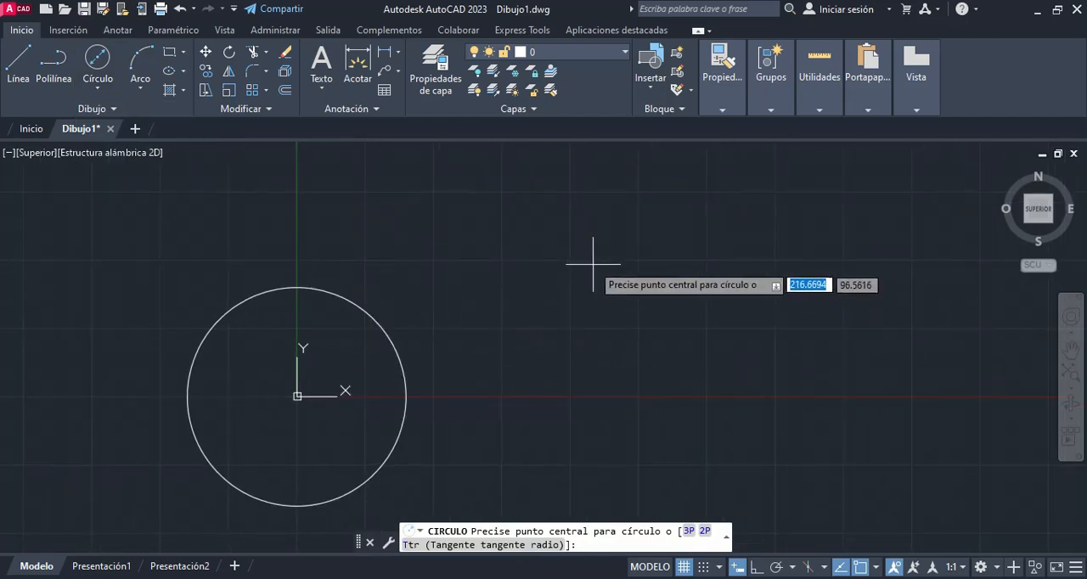
pyautogui.moveTo(563, 296); pyautogui.dragTo(530, 328, button='middle')
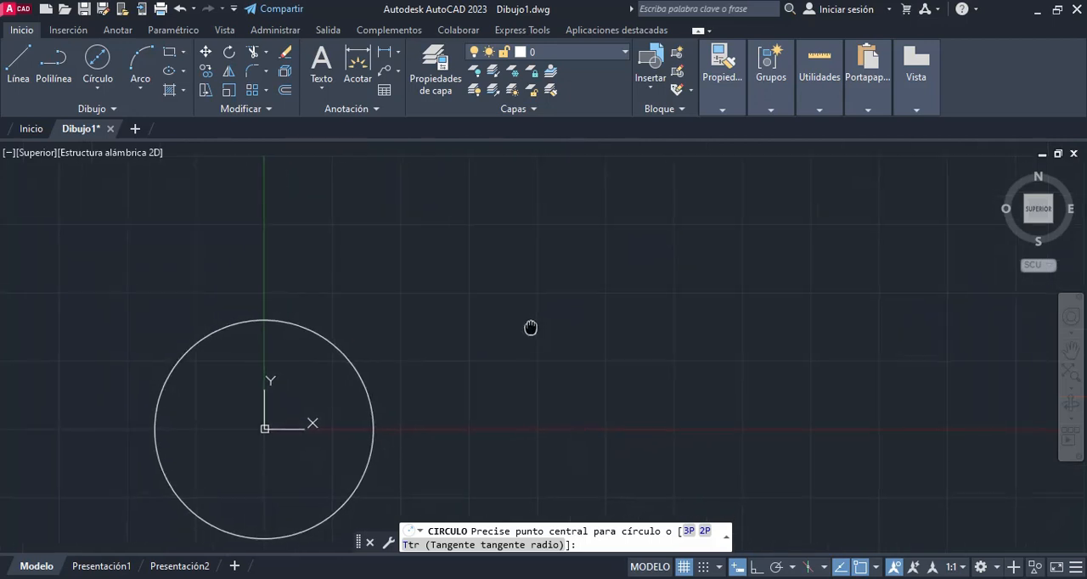
pyautogui.click(713, 212)
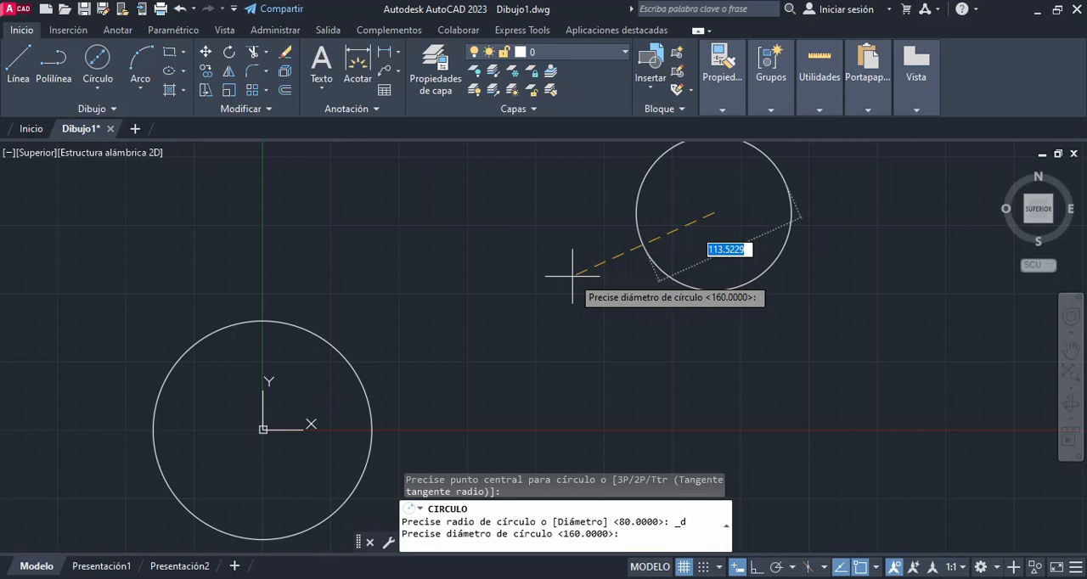
pyautogui.write('80')
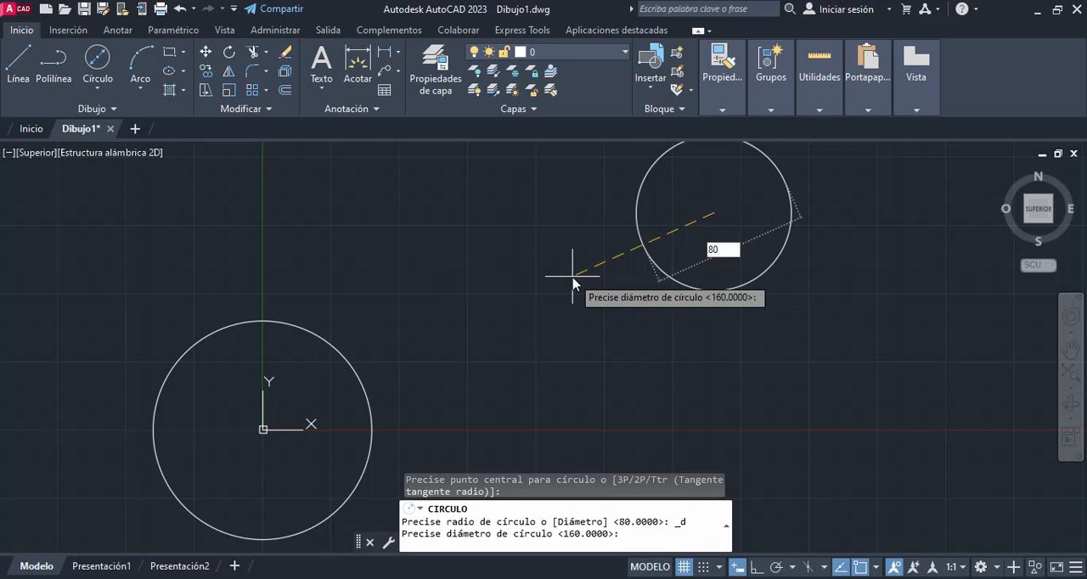
pyautogui.press('Return')
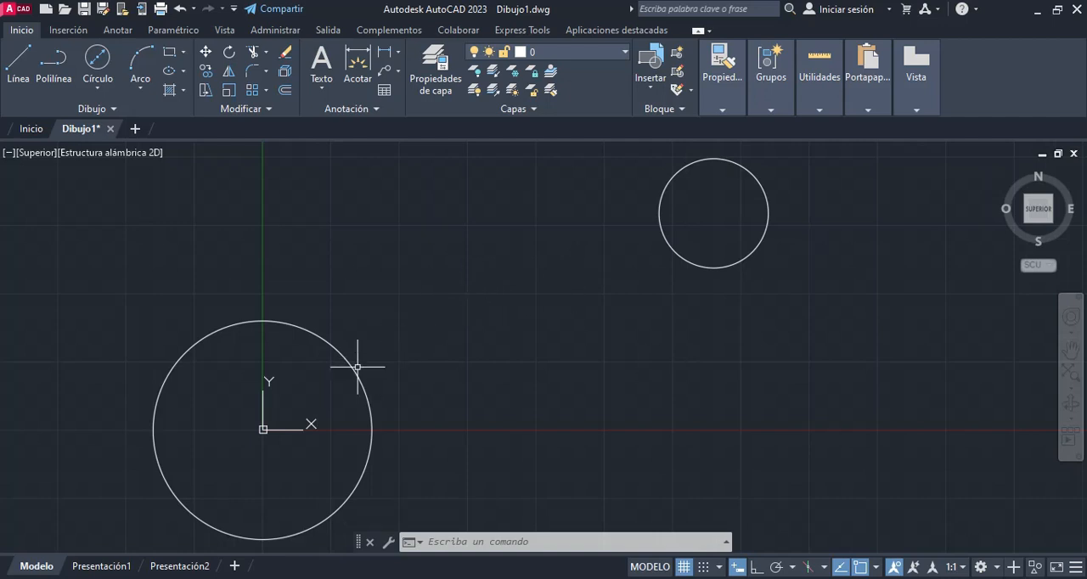
# Step: Check the smaller circle's radius with a temporary line started at its centre
pyautogui.moveTo(352, 367)
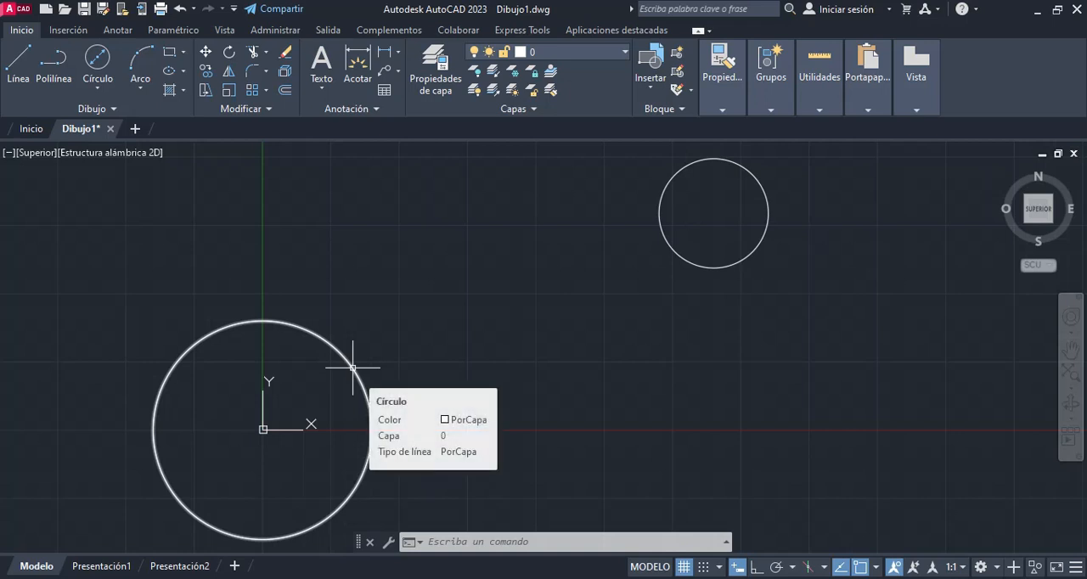
pyautogui.click(18, 63)
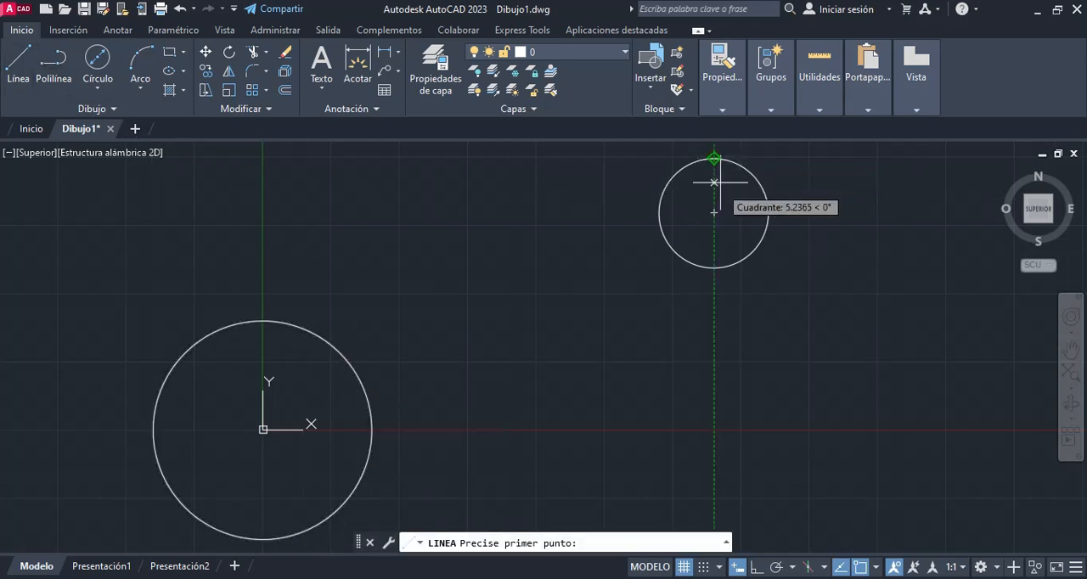
pyautogui.click(713, 212)
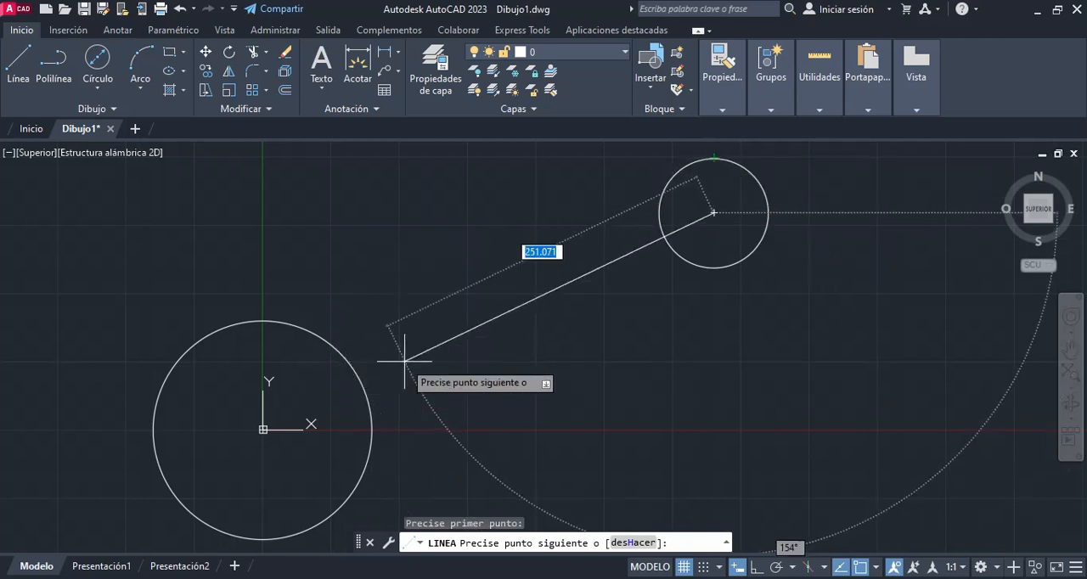
pyautogui.press('Escape')
# Step: Start the CIRCULO command by name, review its 3P, 2P and Ttr options and the command history, and leave without drawing
pyautogui.scroll(-5, 788, 363)
pyautogui.moveTo(750, 353); pyautogui.dragTo(527, 333, button='middle')
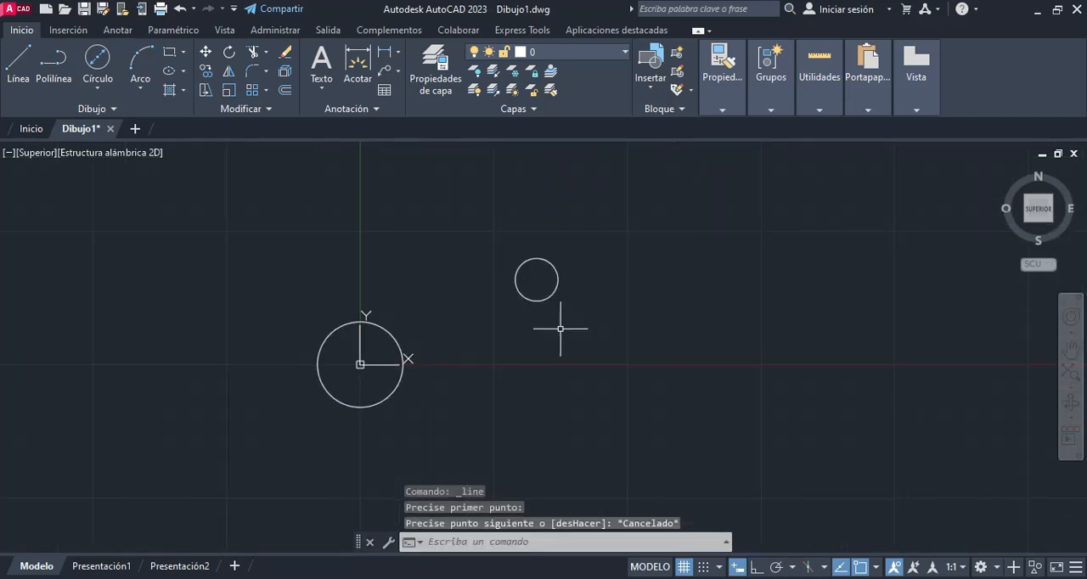
pyautogui.moveTo(609, 332); pyautogui.dragTo(528, 335, button='middle')
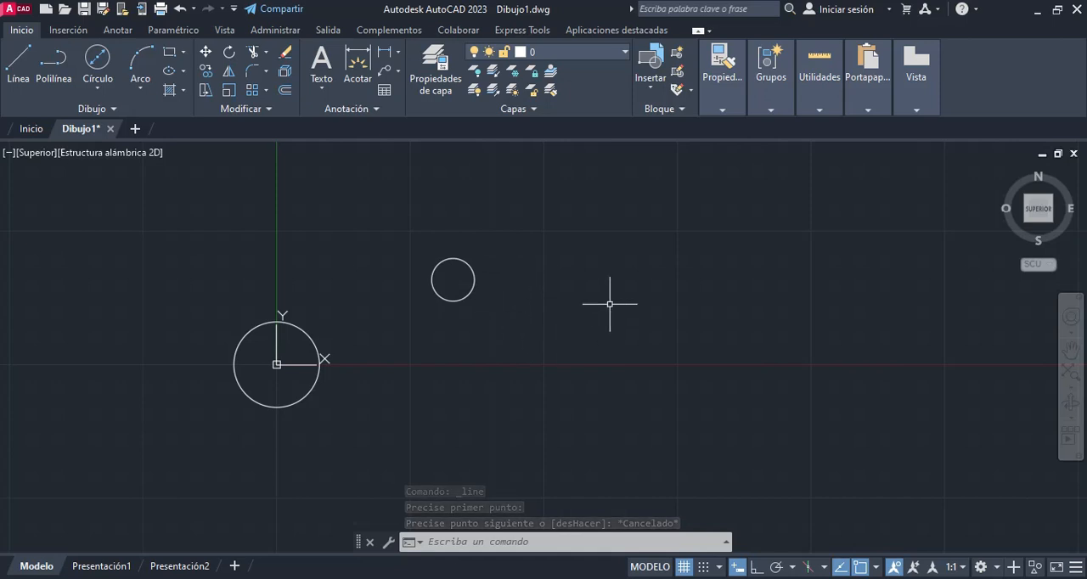
pyautogui.write('circu')
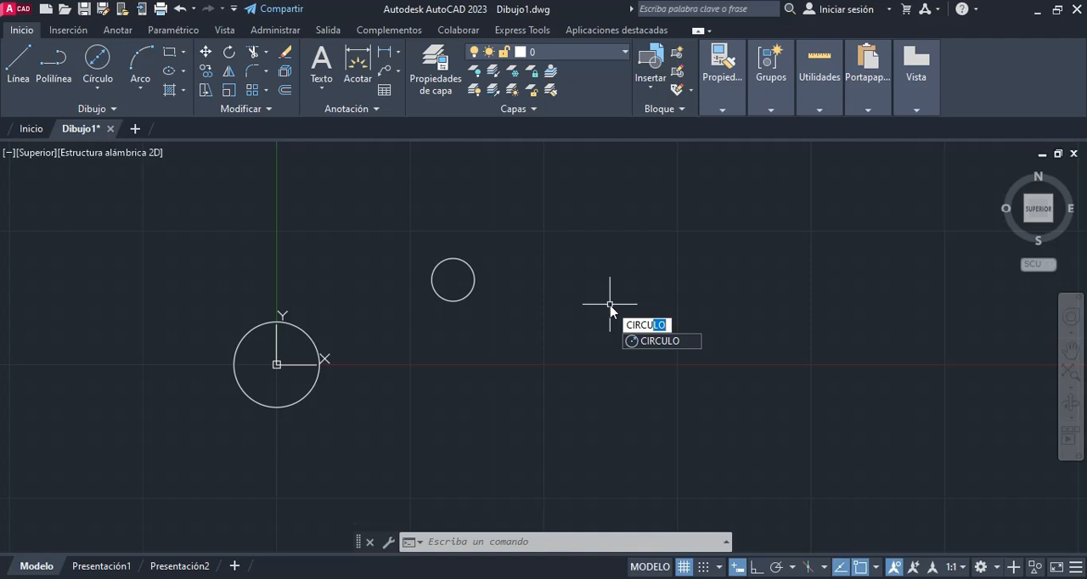
pyautogui.press('Return')
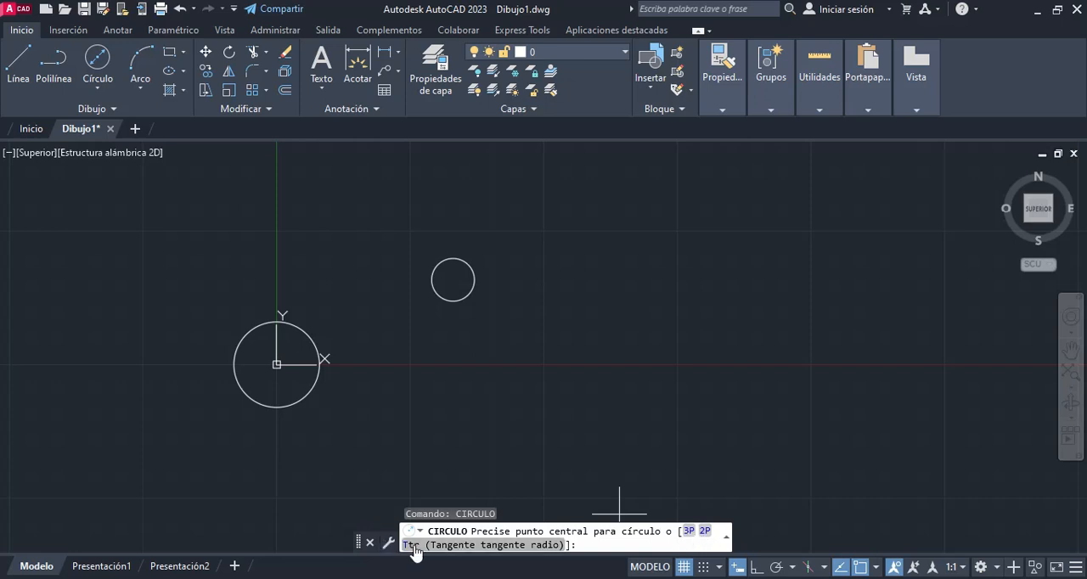
pyautogui.click(726, 537)
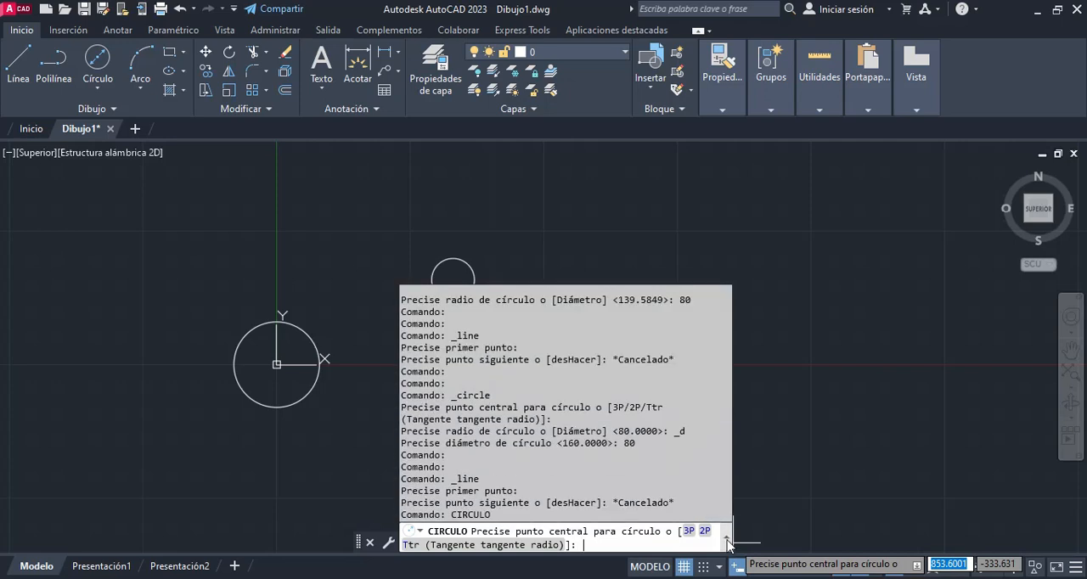
pyautogui.click(727, 541)
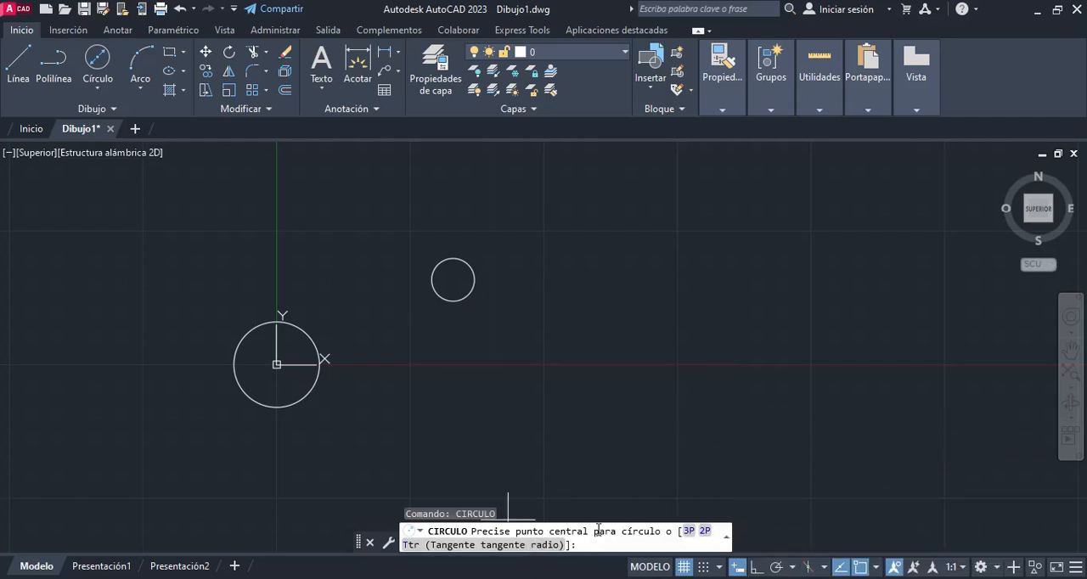
pyautogui.click(420, 531)
pyautogui.click(422, 533)
pyautogui.click(422, 533)
pyautogui.press('Escape')
pyautogui.press('Escape')
pyautogui.press('Escape')
pyautogui.press('Escape')
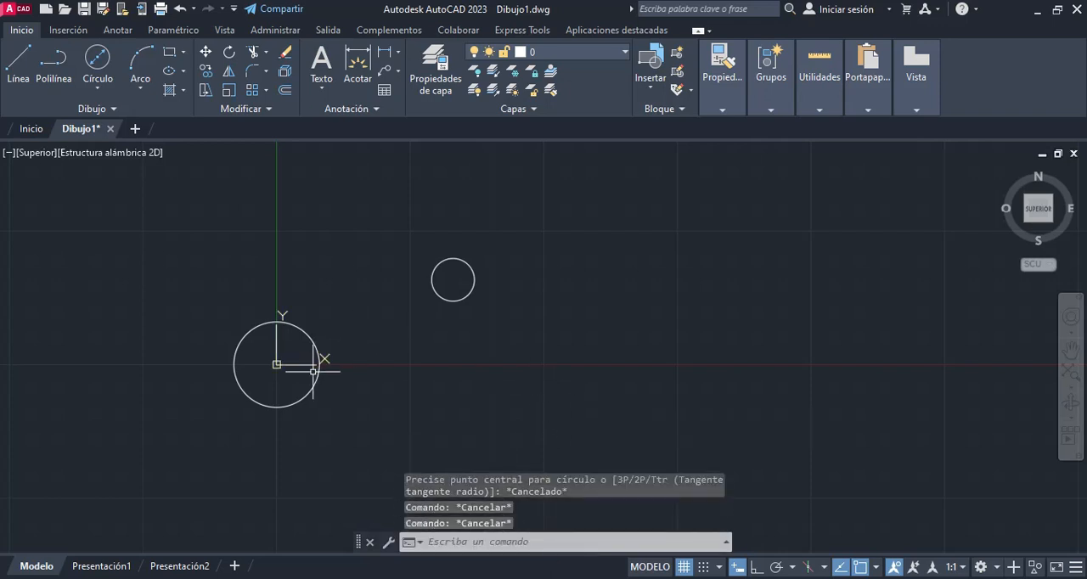
# Step: Draw a slightly rising line about 510 units long, above and to the right of the two circles
pyautogui.click(97, 90)
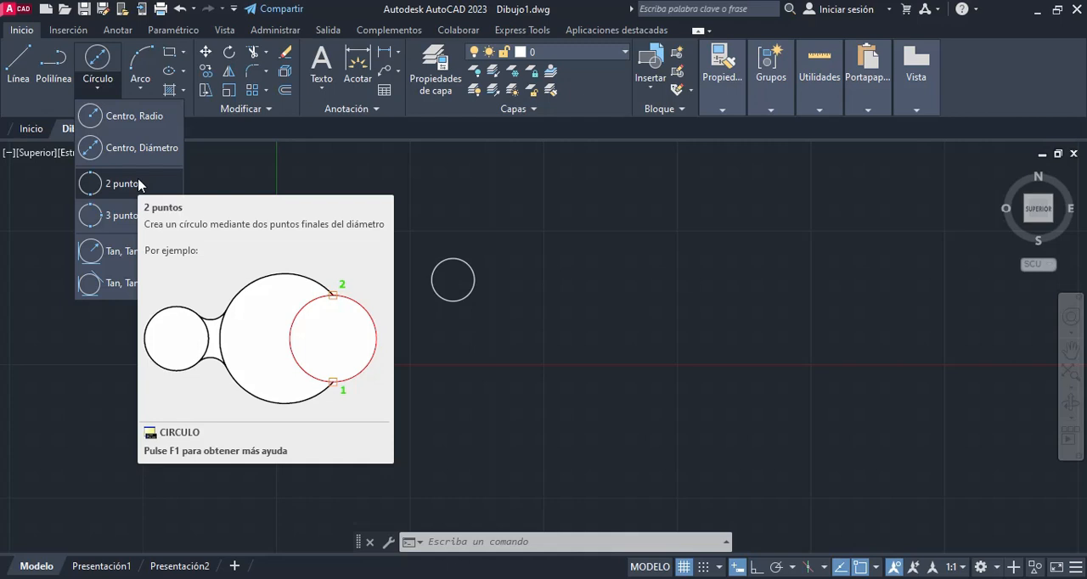
pyautogui.click(140, 184)
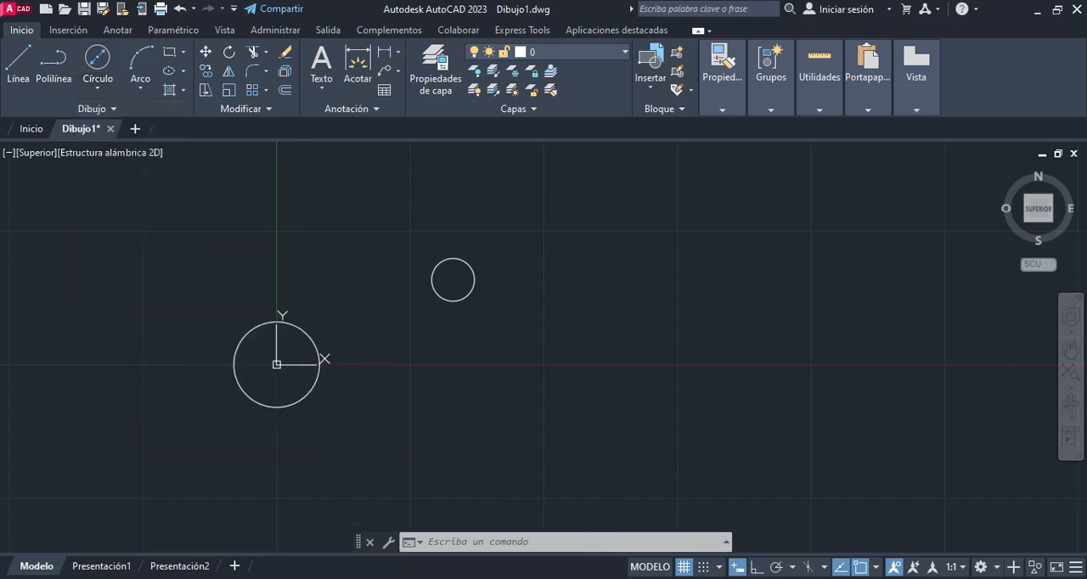
pyautogui.click(17, 65)
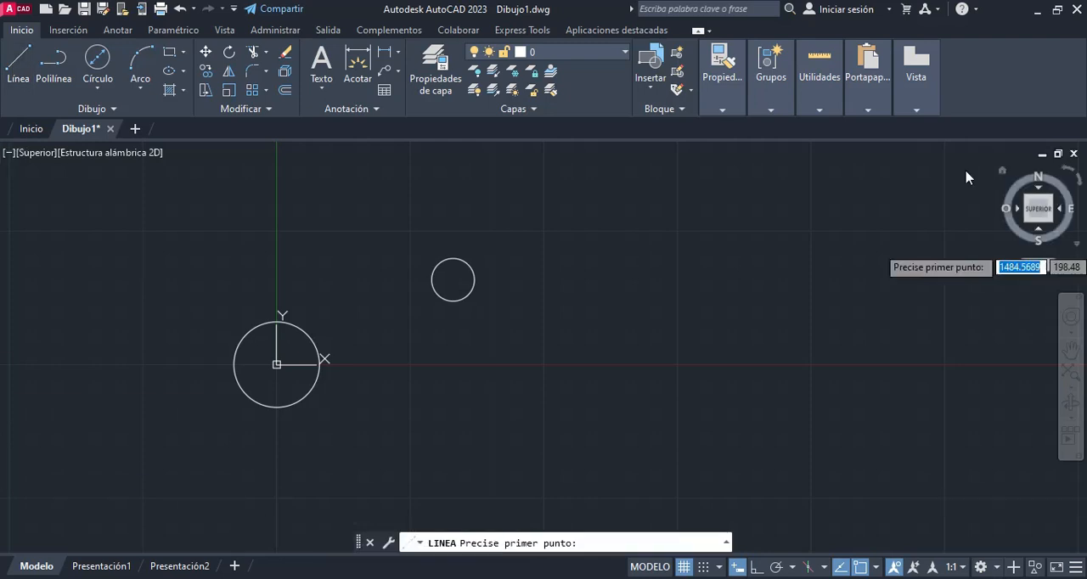
pyautogui.click(568, 219)
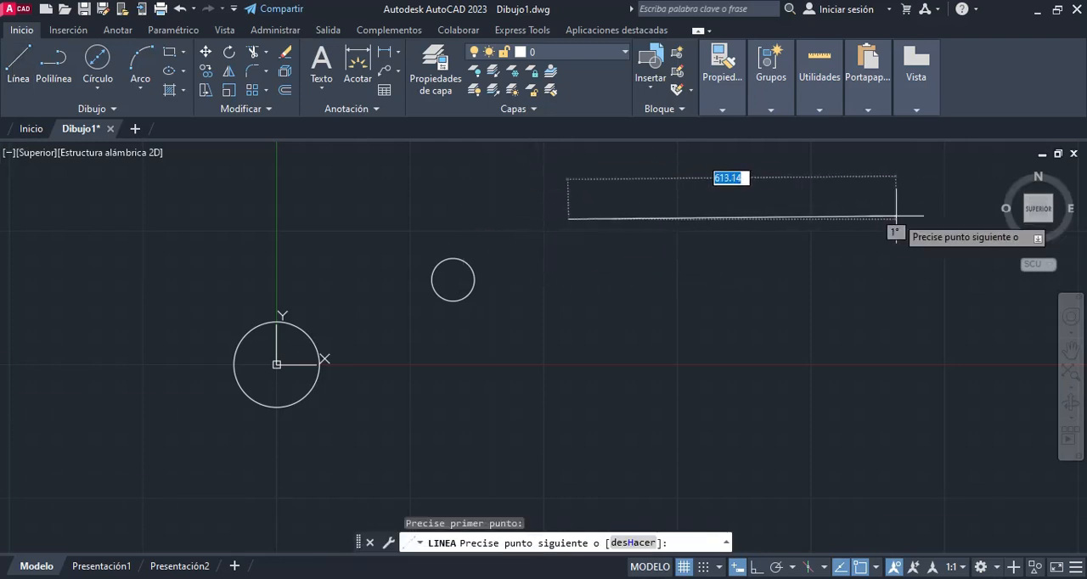
pyautogui.click(838, 185)
pyautogui.press('Escape')
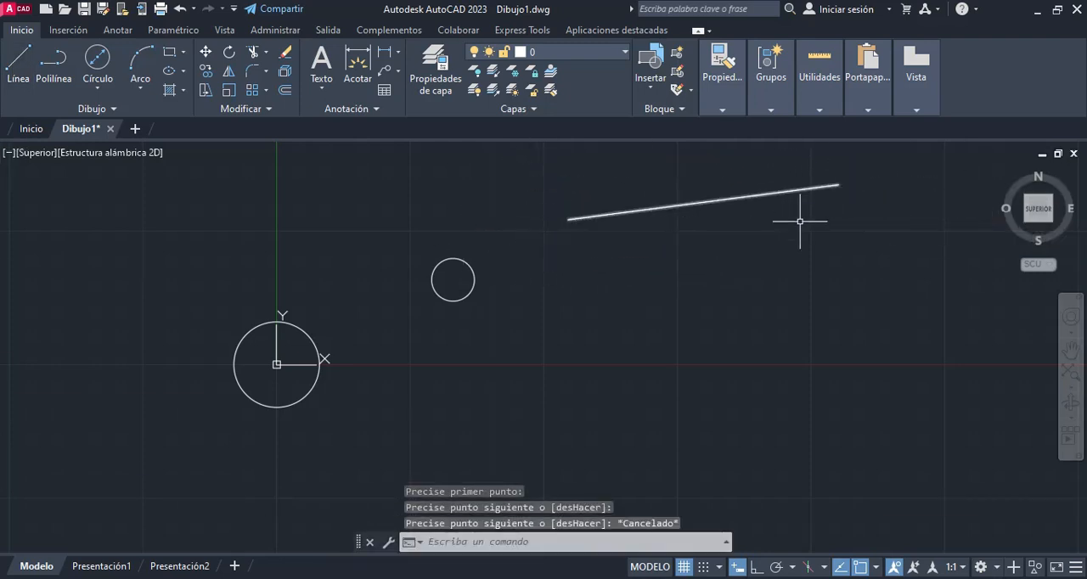
# Step: Draw a two-point circle using both endpoints of the slanted line as the ends of its diameter
pyautogui.moveTo(800, 224); pyautogui.dragTo(714, 337, button='middle')
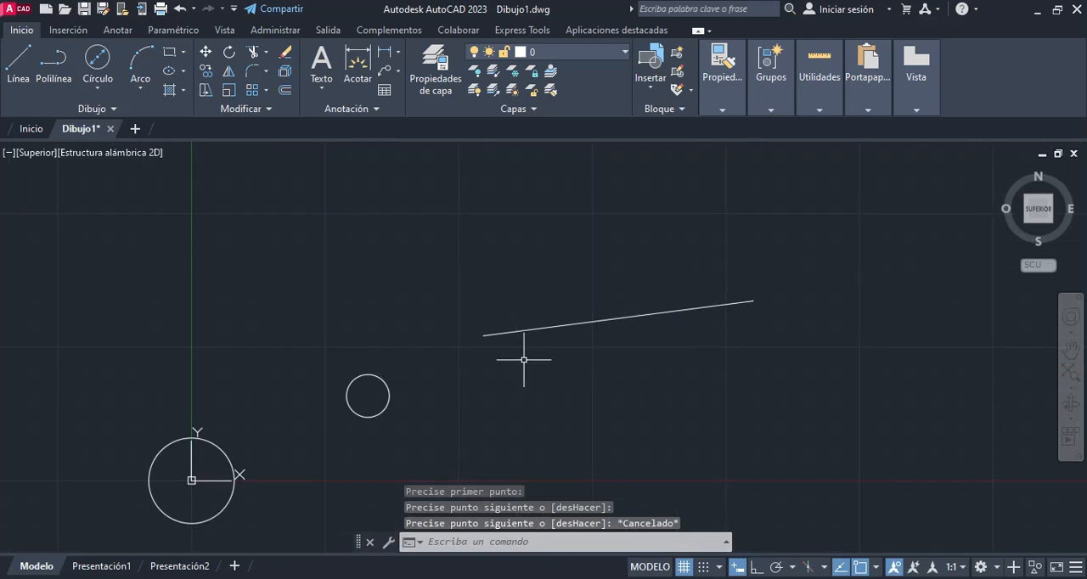
pyautogui.moveTo(481, 336)
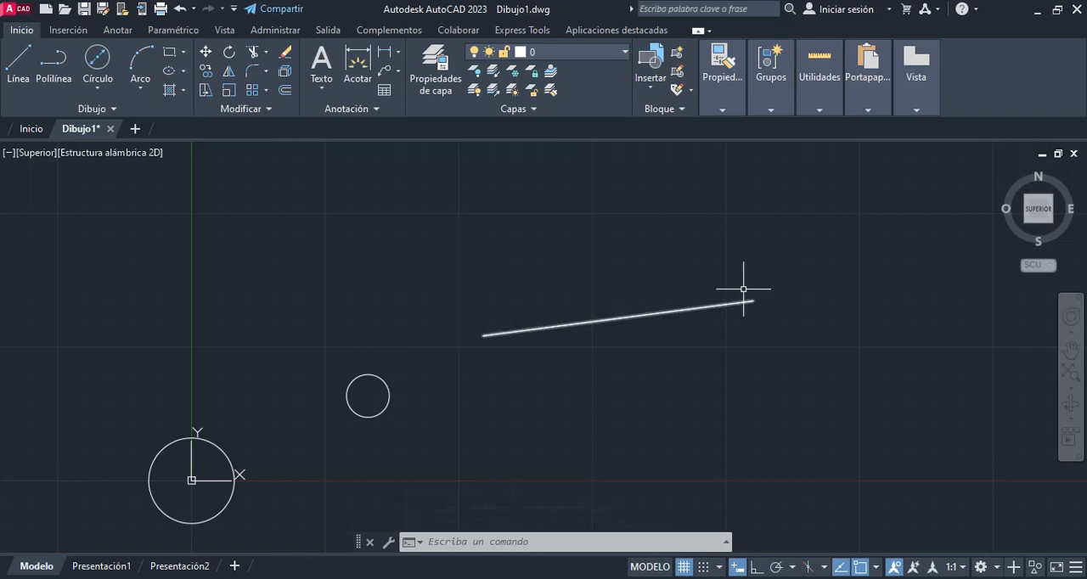
pyautogui.click(98, 87)
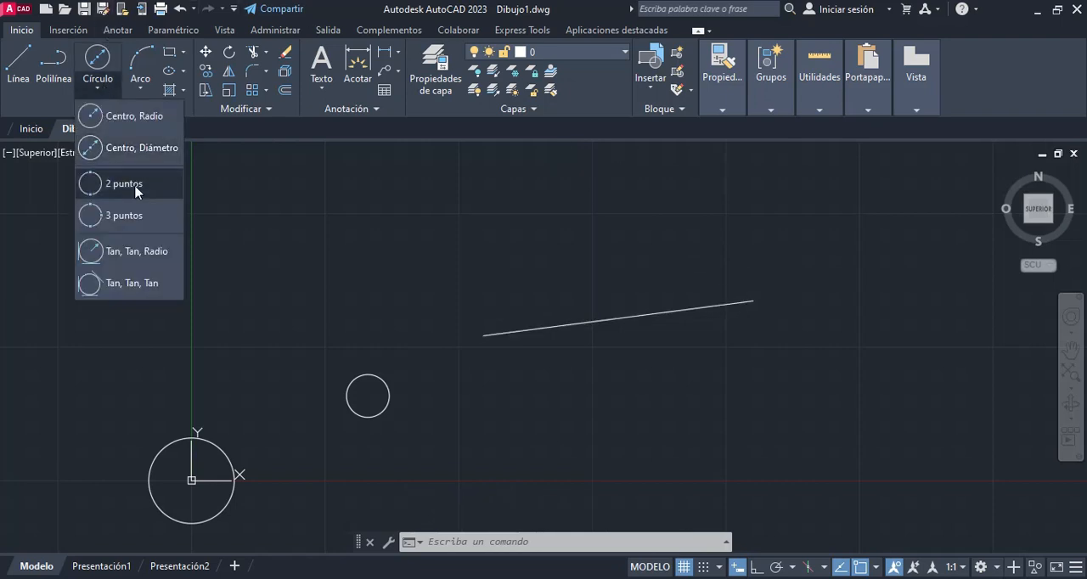
pyautogui.click(132, 188)
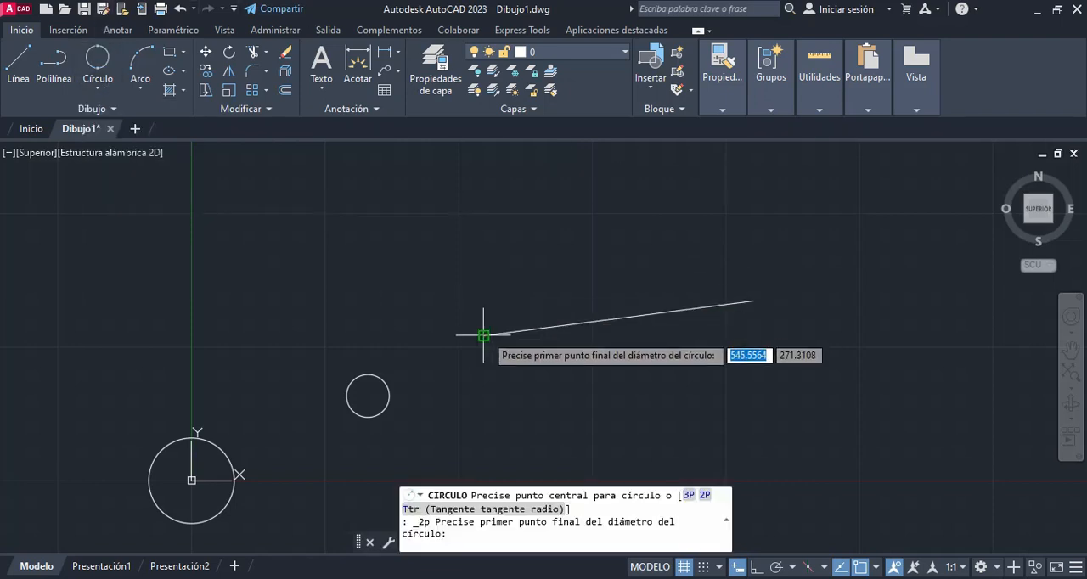
pyautogui.click(483, 334)
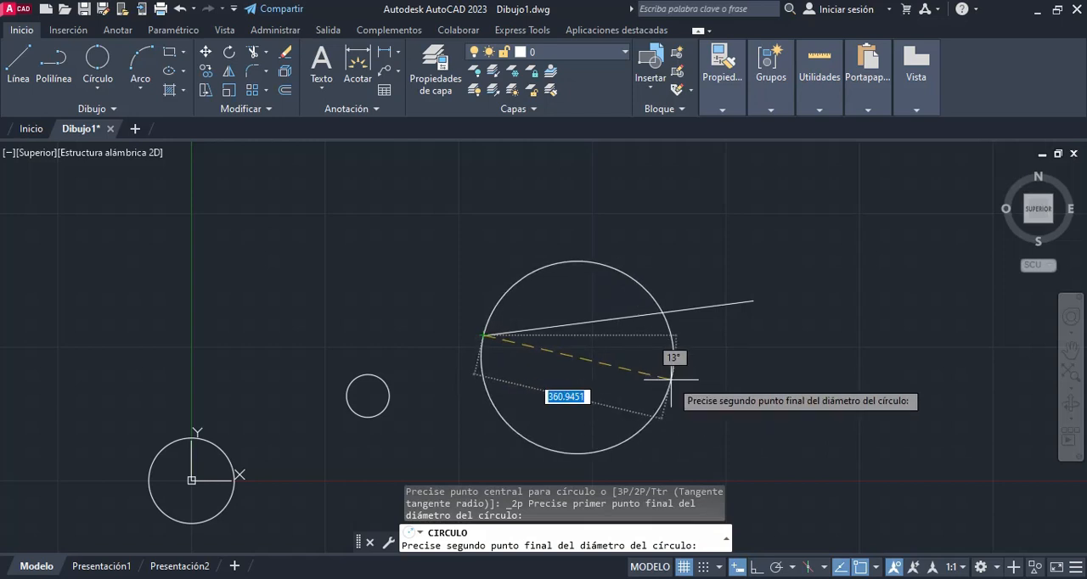
pyautogui.click(754, 300)
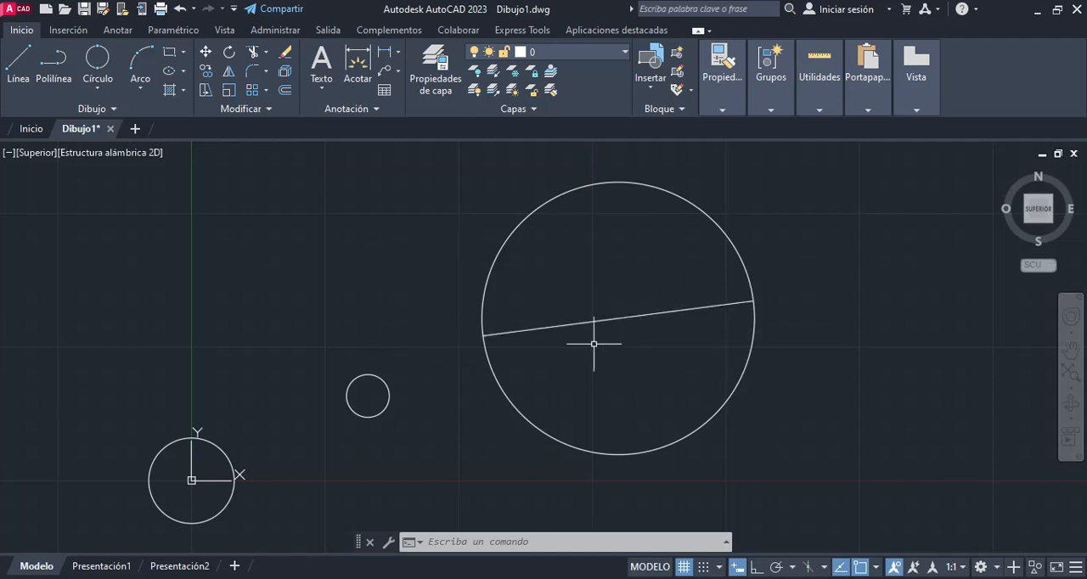
# Step: Examine the description and example of the three-point circle method
pyautogui.scroll(-1, 513, 330)
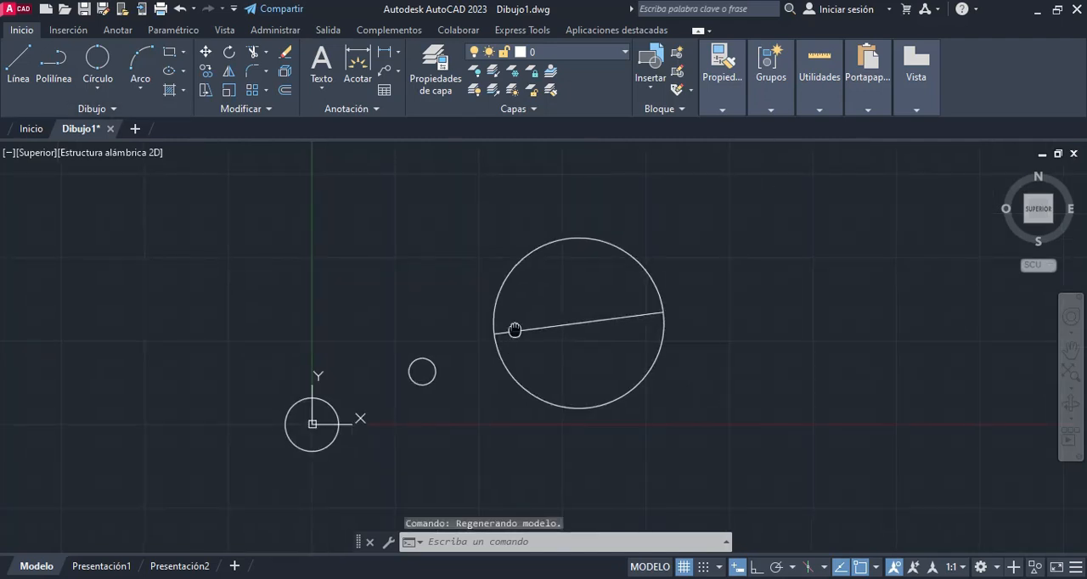
pyautogui.moveTo(514, 329); pyautogui.dragTo(605, 362, button='middle')
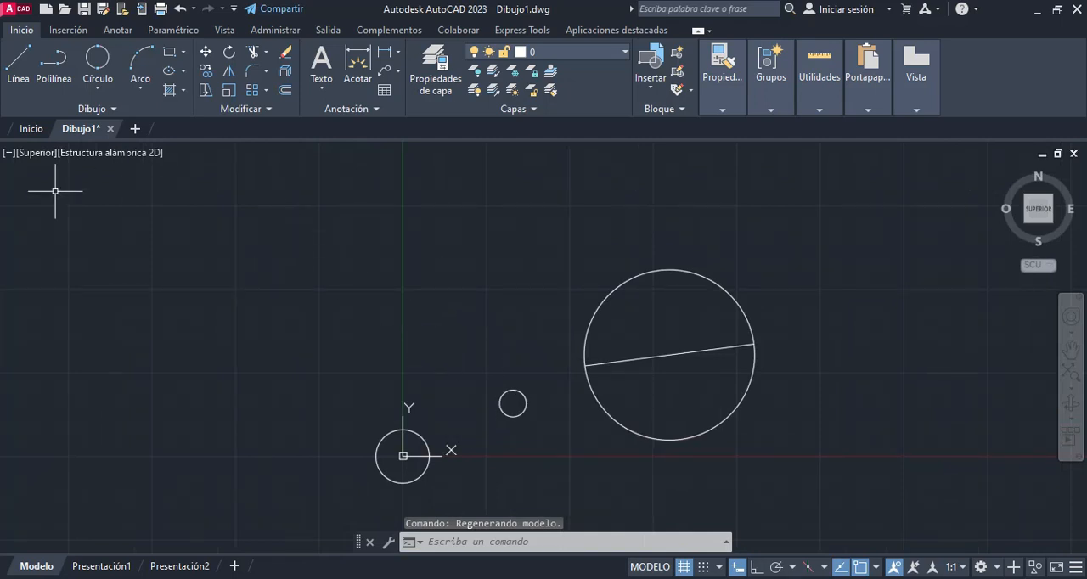
pyautogui.click(95, 93)
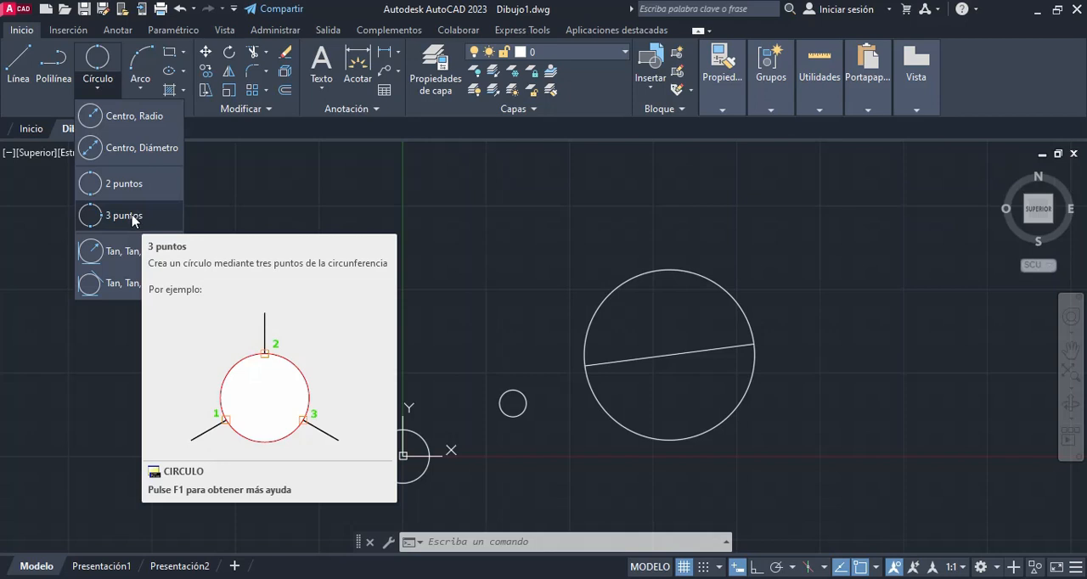
pyautogui.click(286, 182)
pyautogui.press('Escape')
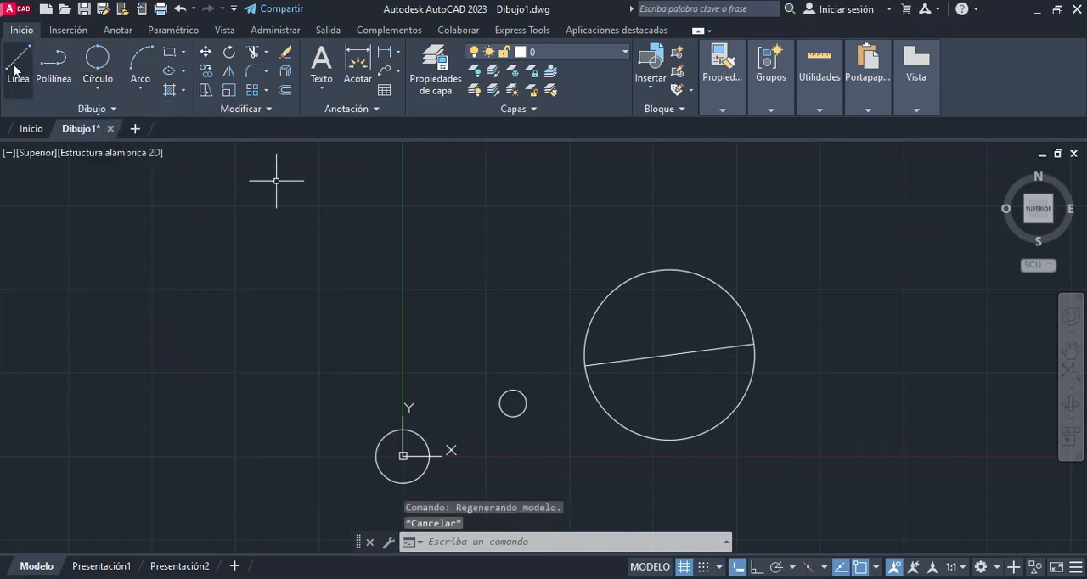
# Step: Draw a wide triangle from three connected lines above and to the left of the origin circle, and erase it
pyautogui.click(13, 70)
pyautogui.moveTo(531, 284); pyautogui.dragTo(661, 229, button='middle')
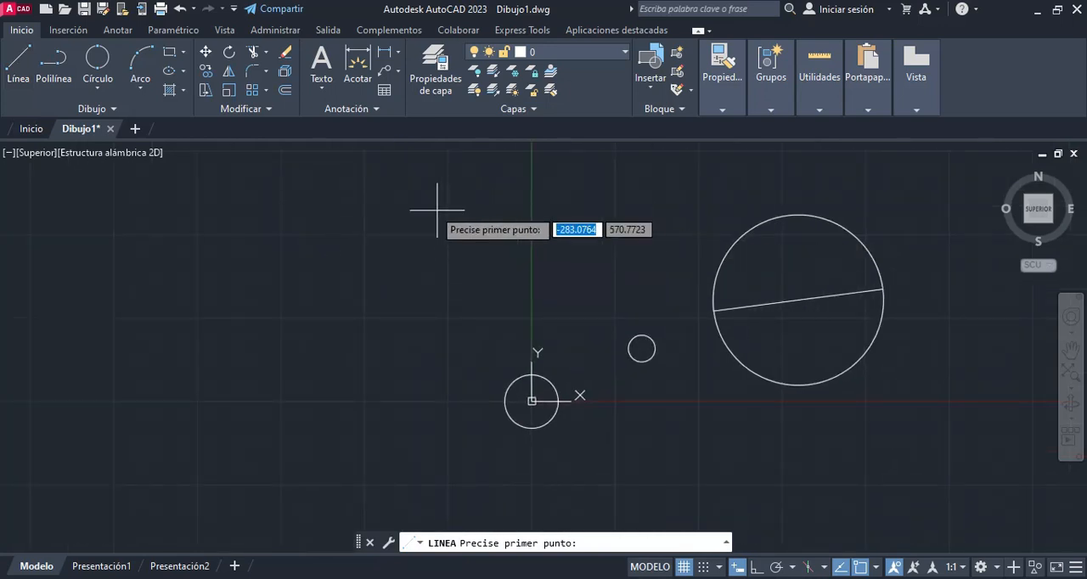
pyautogui.click(369, 216)
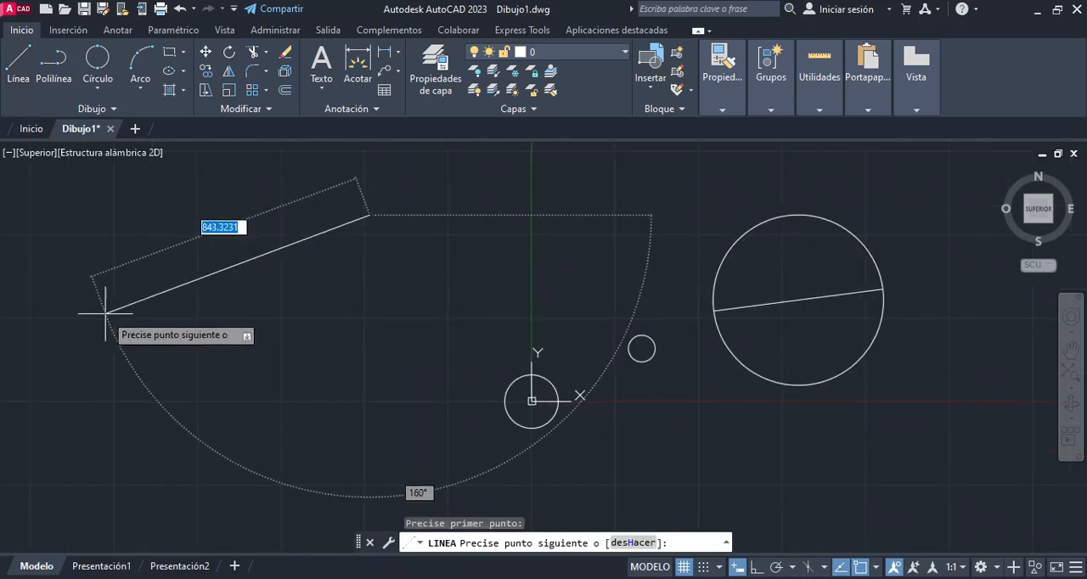
pyautogui.click(229, 322)
pyautogui.click(502, 303)
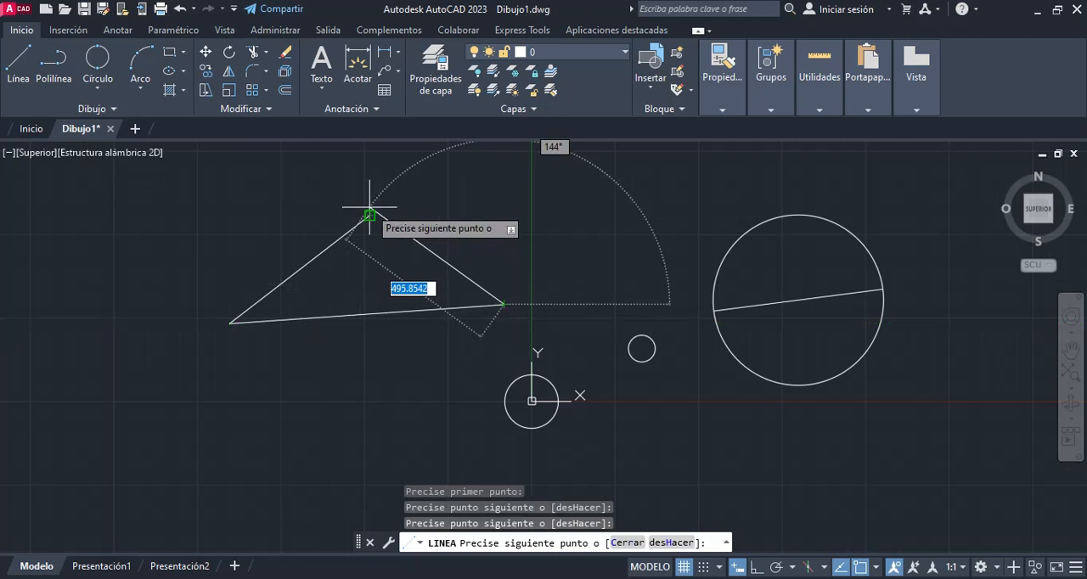
pyautogui.click(368, 216)
pyautogui.press('Escape')
pyautogui.click(538, 175)
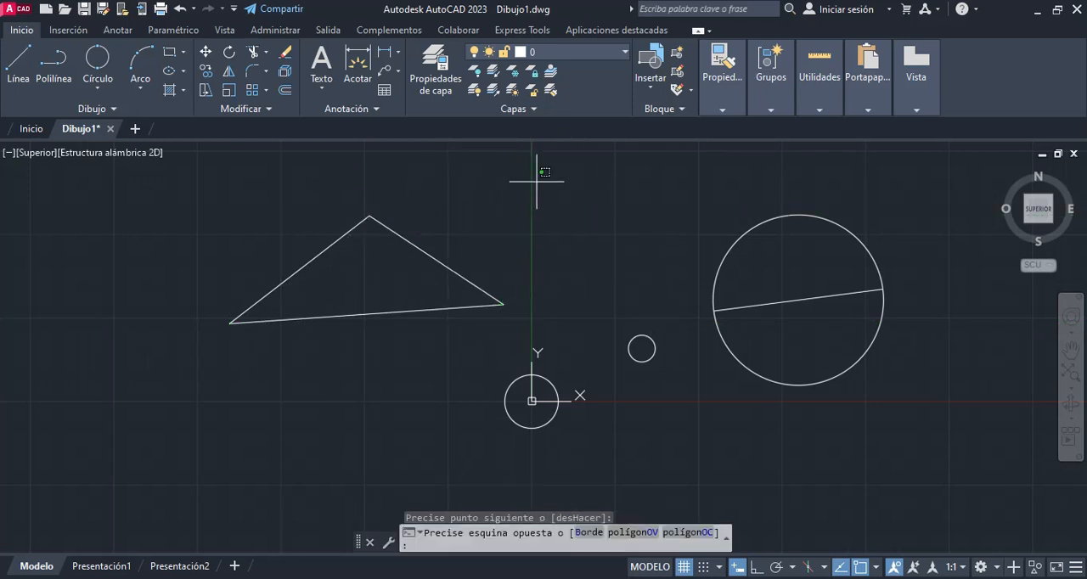
pyautogui.click(286, 309)
pyautogui.press('Delete')
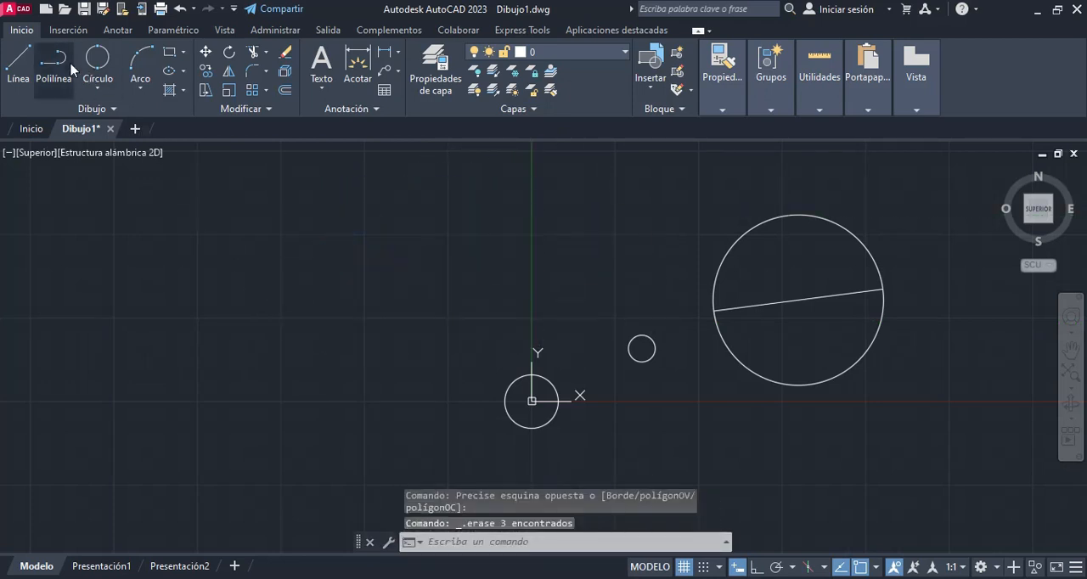
# Step: Draw a small triangle with a horizontal base to the upper left of the origin circle, and erase its three lines
pyautogui.click(25, 66)
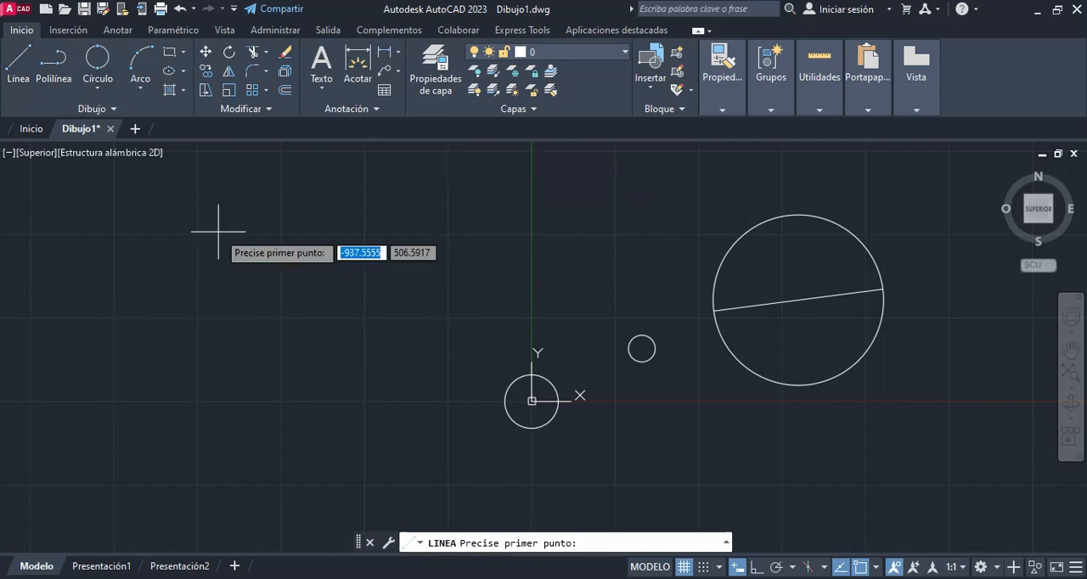
pyautogui.click(371, 275)
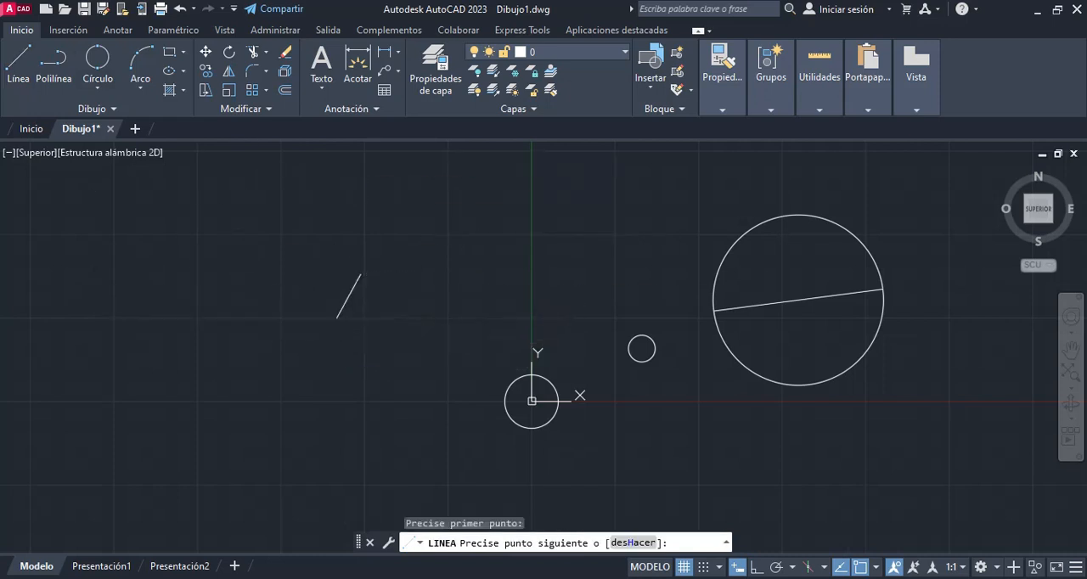
pyautogui.click(338, 317)
pyautogui.click(422, 317)
pyautogui.click(360, 274)
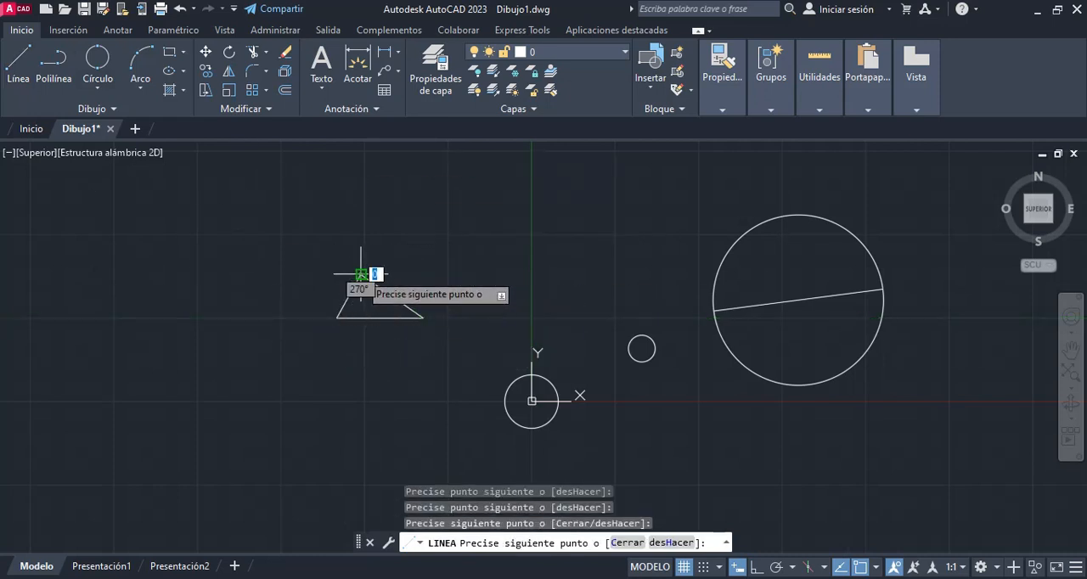
pyautogui.press('Escape')
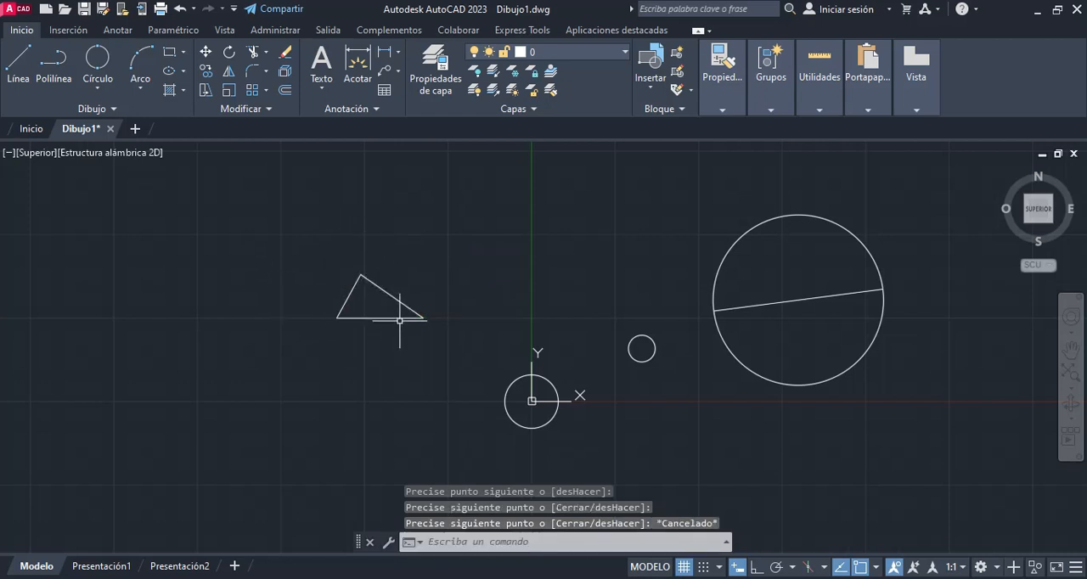
pyautogui.click(432, 258)
pyautogui.click(328, 359)
pyautogui.press('Delete')
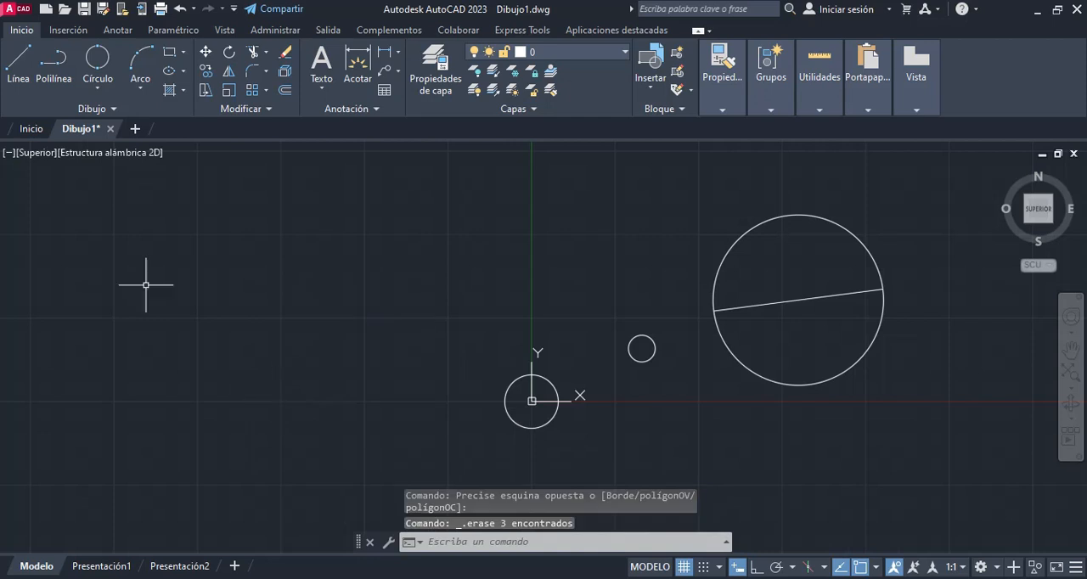
# Step: Draw a closed triangle with no horizontal side from three connected lines, above and to the left of the origin circle
pyautogui.click(19, 68)
pyautogui.click(387, 260)
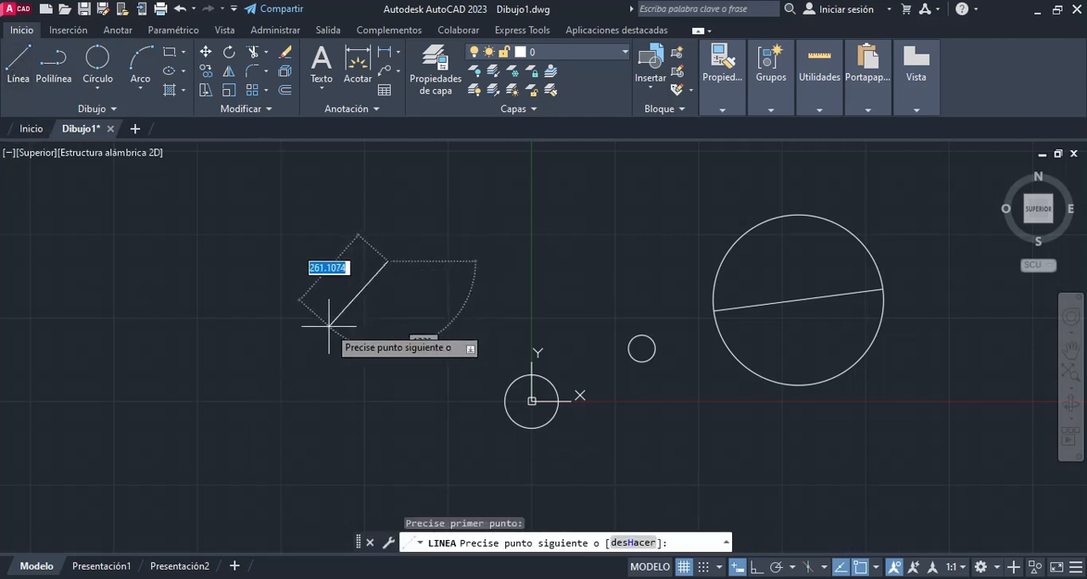
pyautogui.click(339, 340)
pyautogui.click(456, 300)
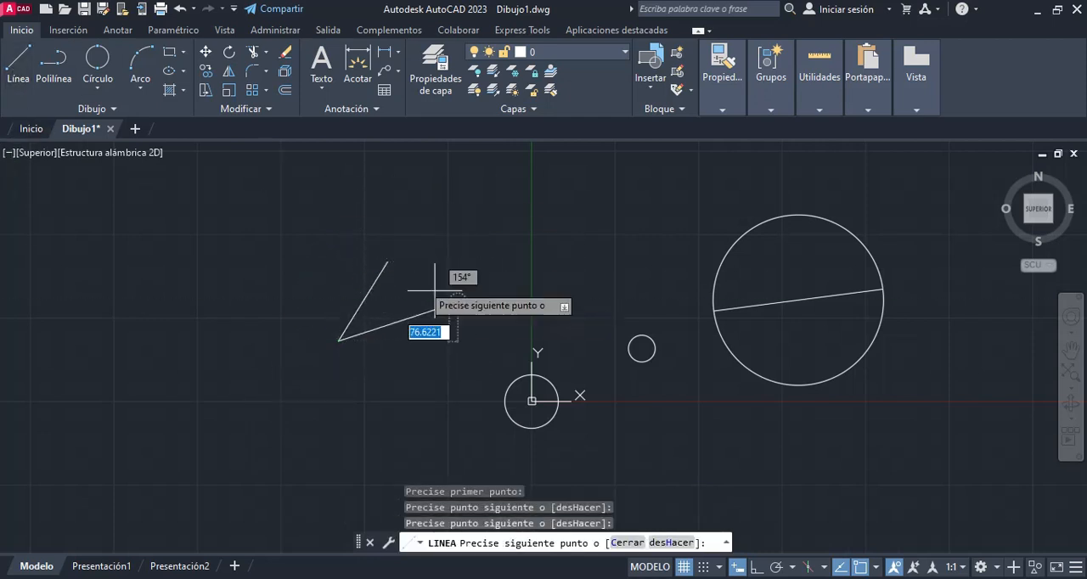
pyautogui.click(387, 261)
pyautogui.press('Escape')
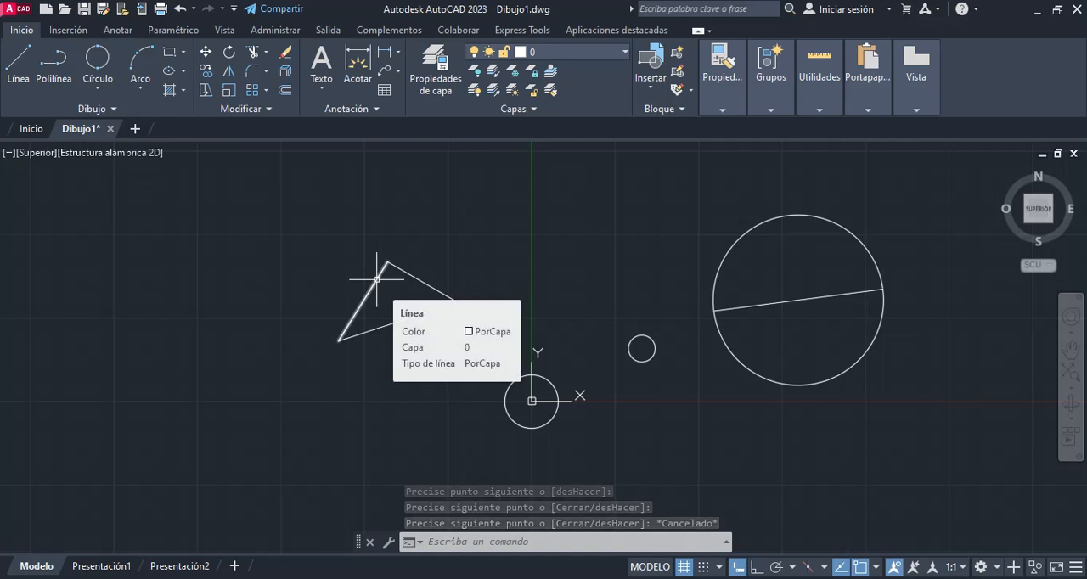
# Step: Draw a three-point circle through the three vertices of the triangle
pyautogui.moveTo(370, 290)
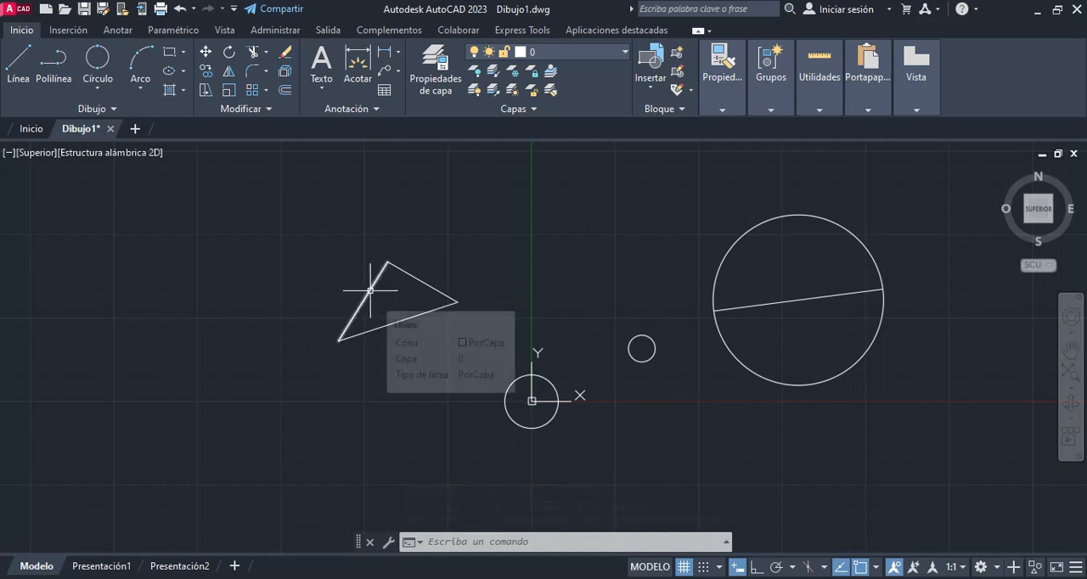
pyautogui.click(96, 90)
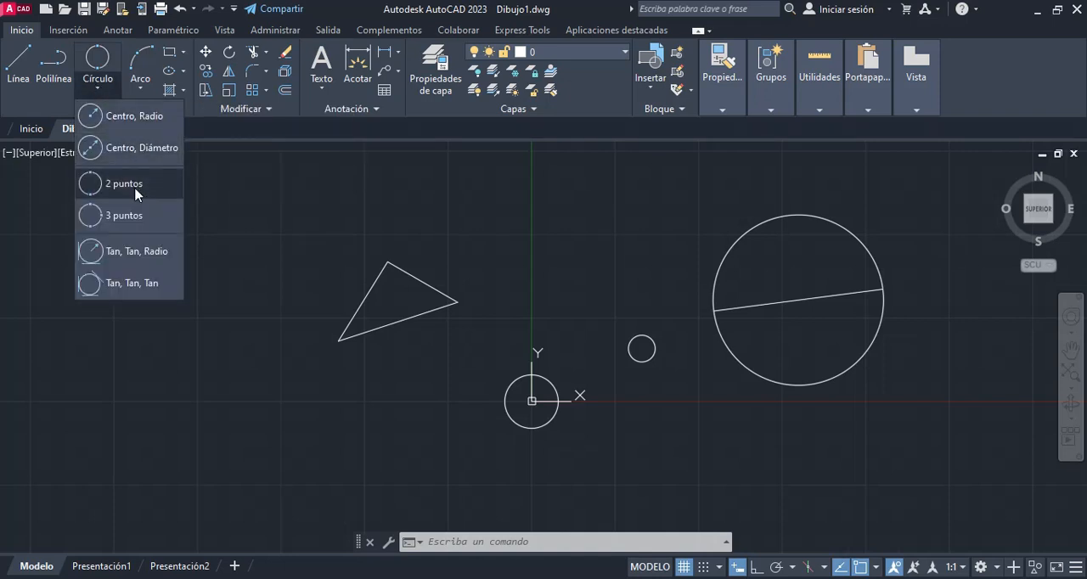
pyautogui.click(136, 217)
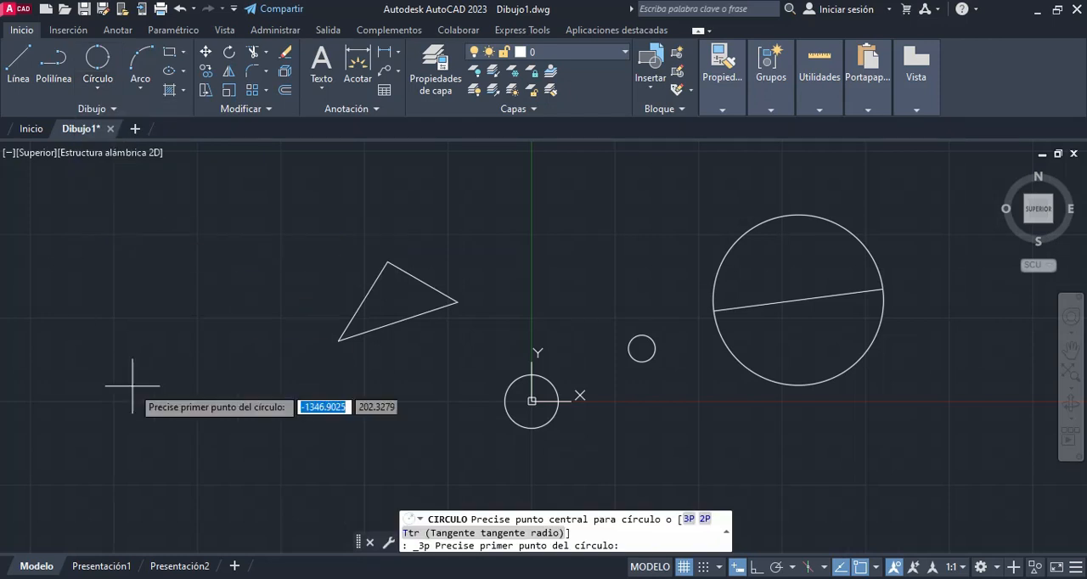
pyautogui.click(339, 340)
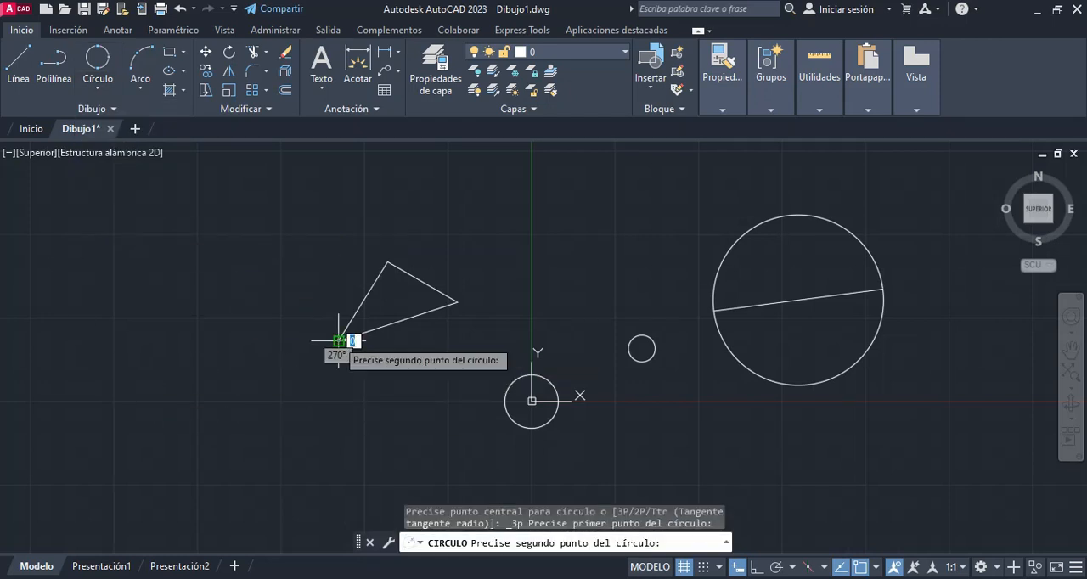
pyautogui.click(457, 302)
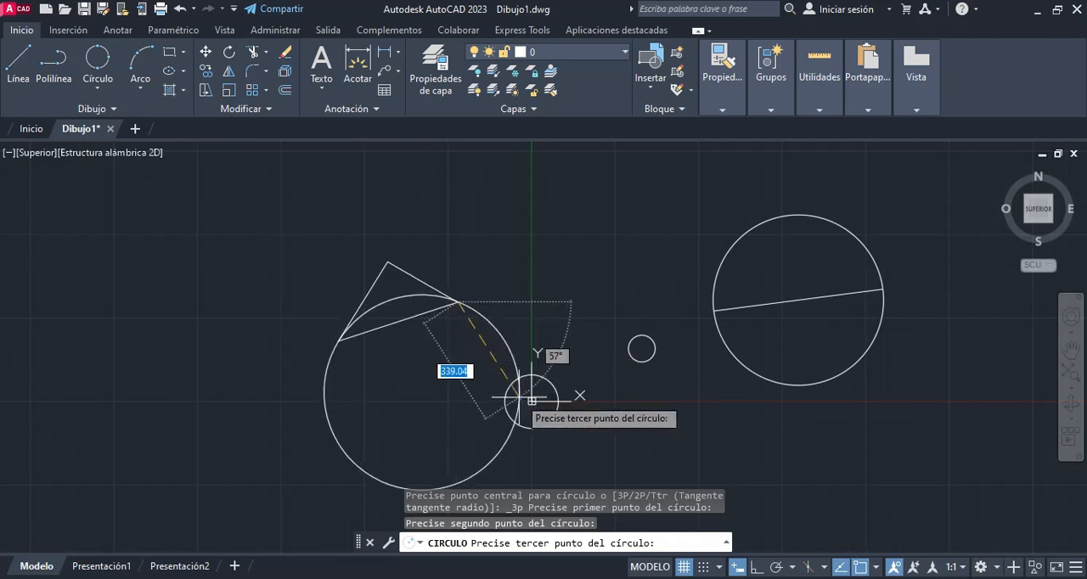
pyautogui.click(387, 261)
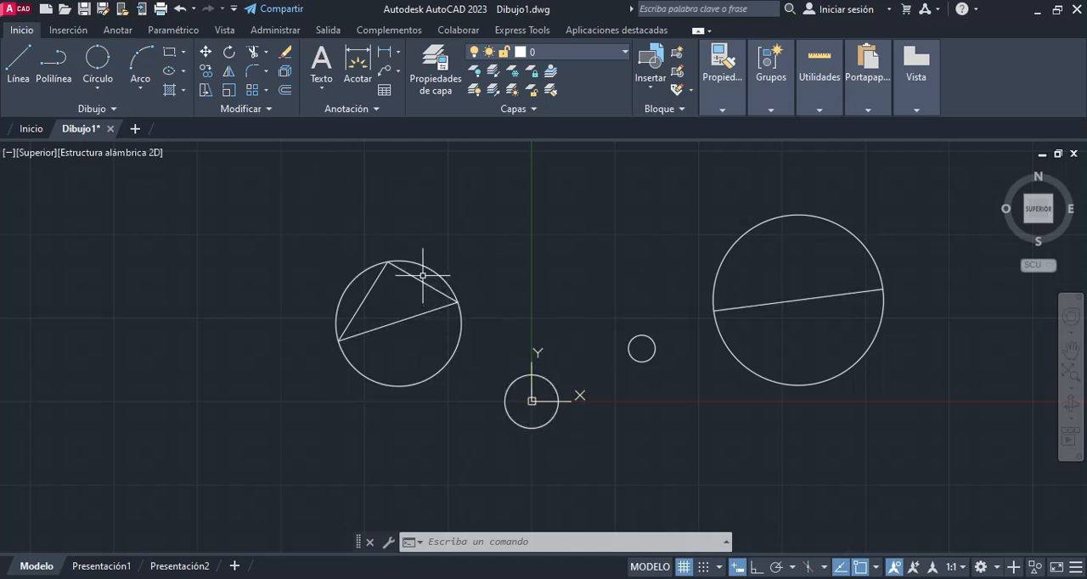
# Step: Draw two connected lines forming an open angle to the upper right of the two-point circle, the first about 583 units long
pyautogui.click(111, 97)
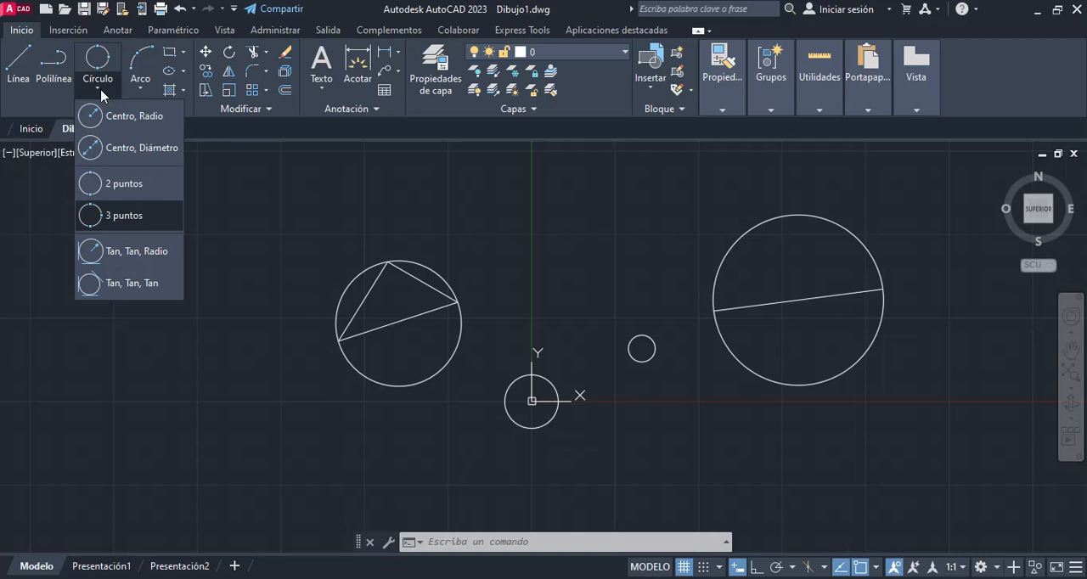
pyautogui.moveTo(391, 338); pyautogui.dragTo(203, 300, button='middle')
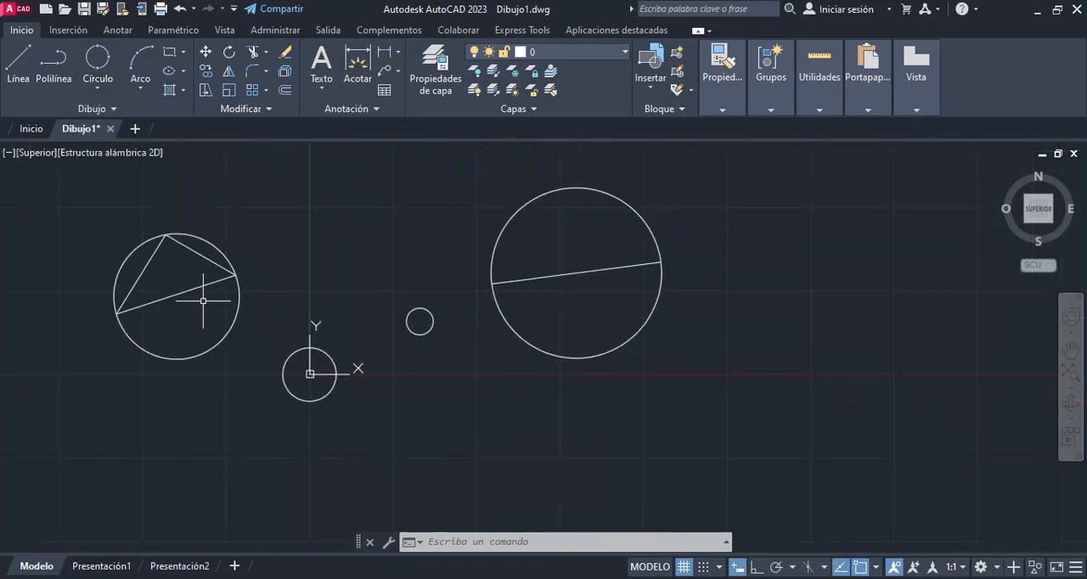
pyautogui.scroll(-2, 690, 273)
pyautogui.moveTo(685, 277)
pyautogui.mouseDown(button='middle')
pyautogui.moveTo(485, 416)
pyautogui.moveTo(430, 417)
pyautogui.mouseUp(button='middle')
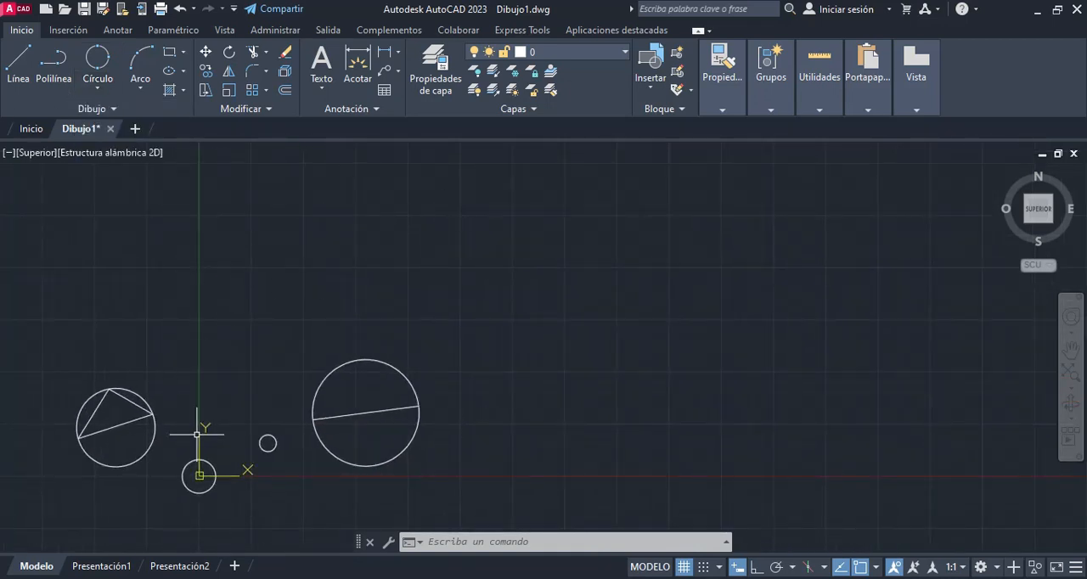
pyautogui.click(29, 51)
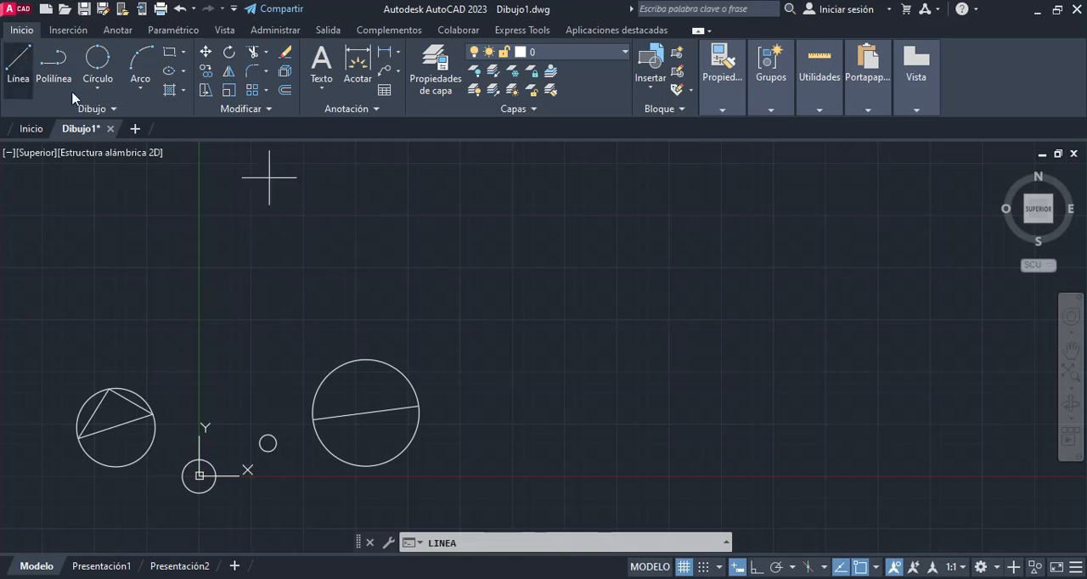
pyautogui.click(595, 216)
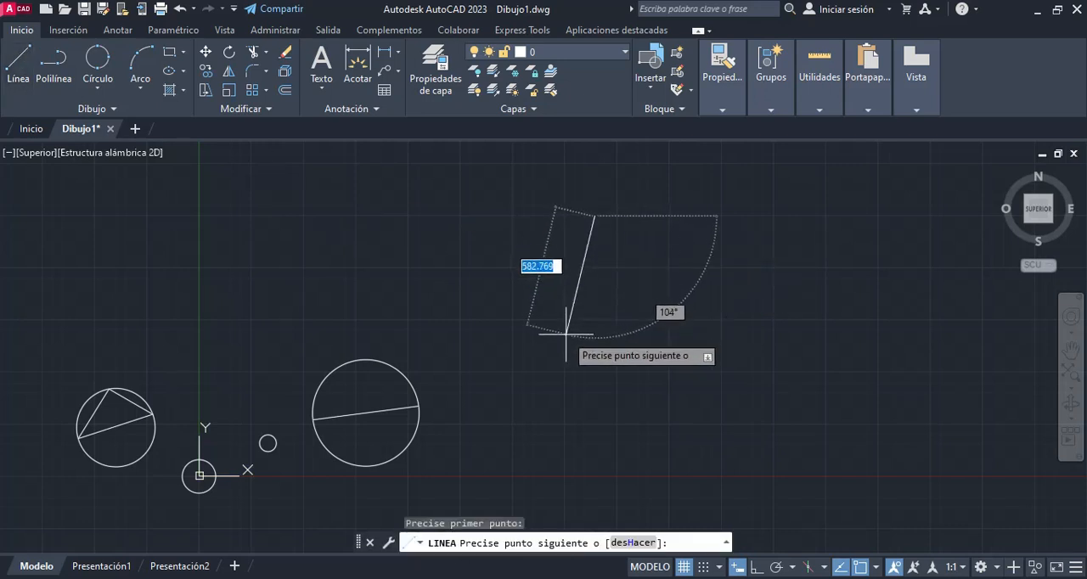
pyautogui.click(565, 335)
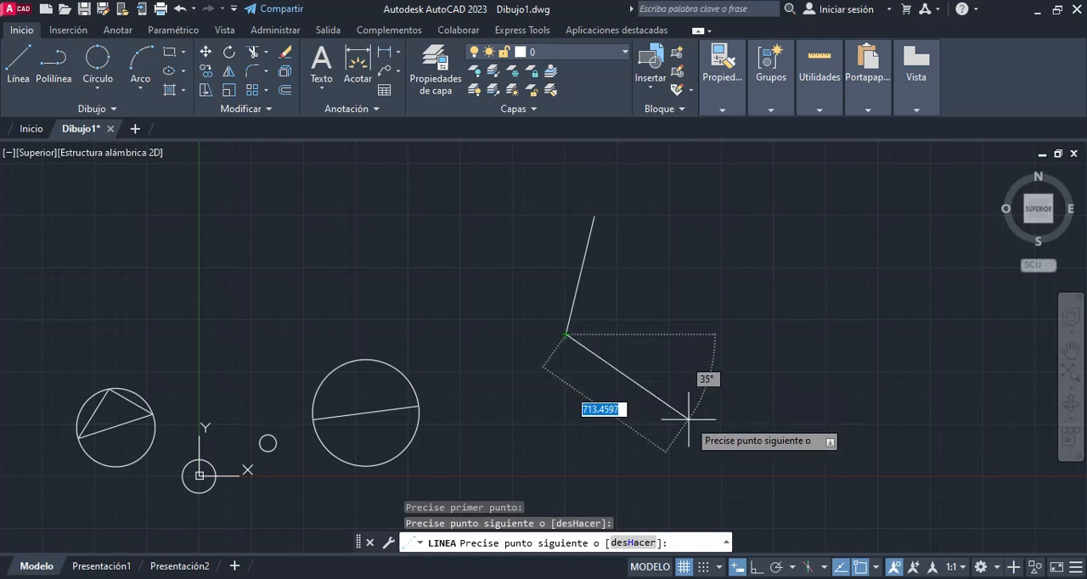
pyautogui.click(639, 446)
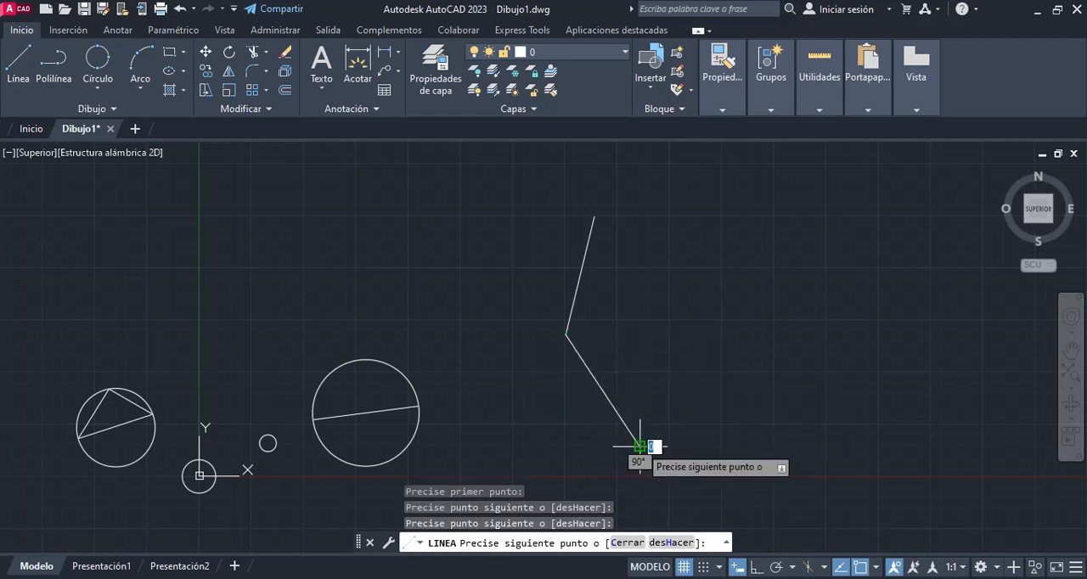
pyautogui.press('Escape')
# Step: Draw a tangent-tangent-radius circle touching both lines of the angle, with a radius of 200
pyautogui.click(97, 87)
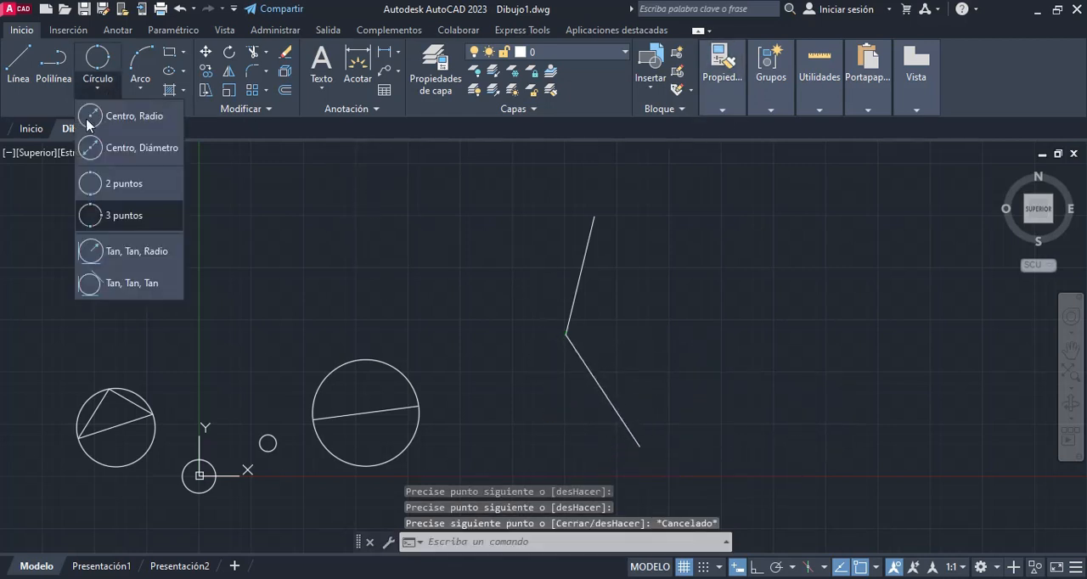
pyautogui.click(136, 251)
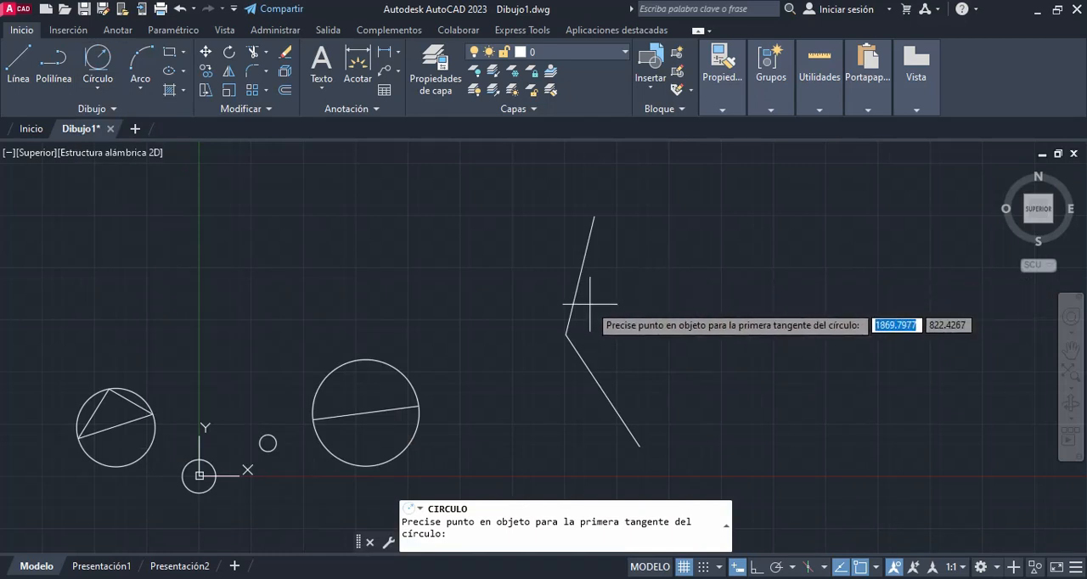
pyautogui.scroll(2, 574, 310)
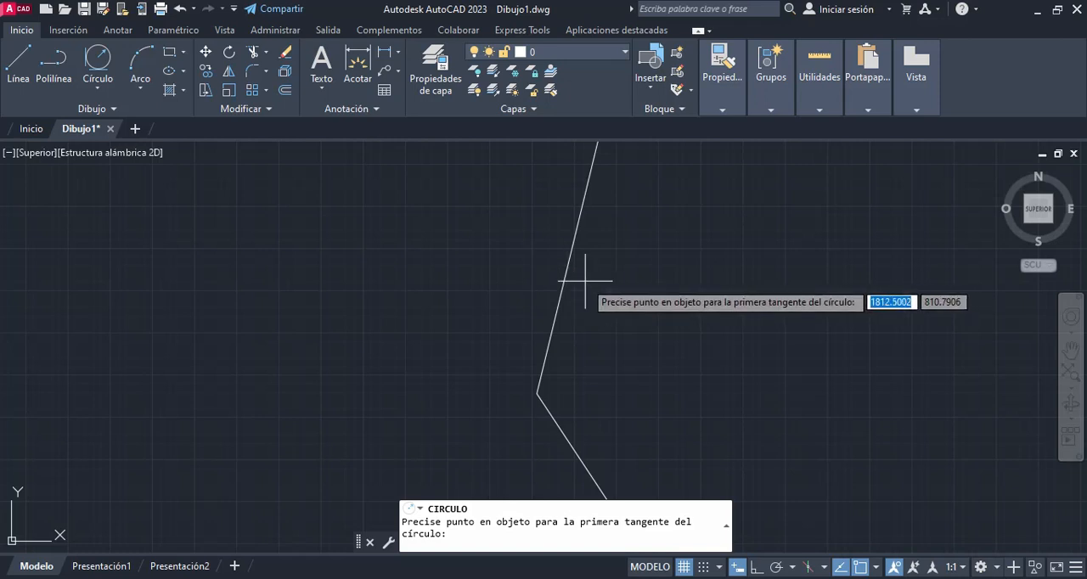
pyautogui.click(576, 234)
pyautogui.moveTo(602, 360); pyautogui.dragTo(574, 161, button='middle')
pyautogui.click(583, 302)
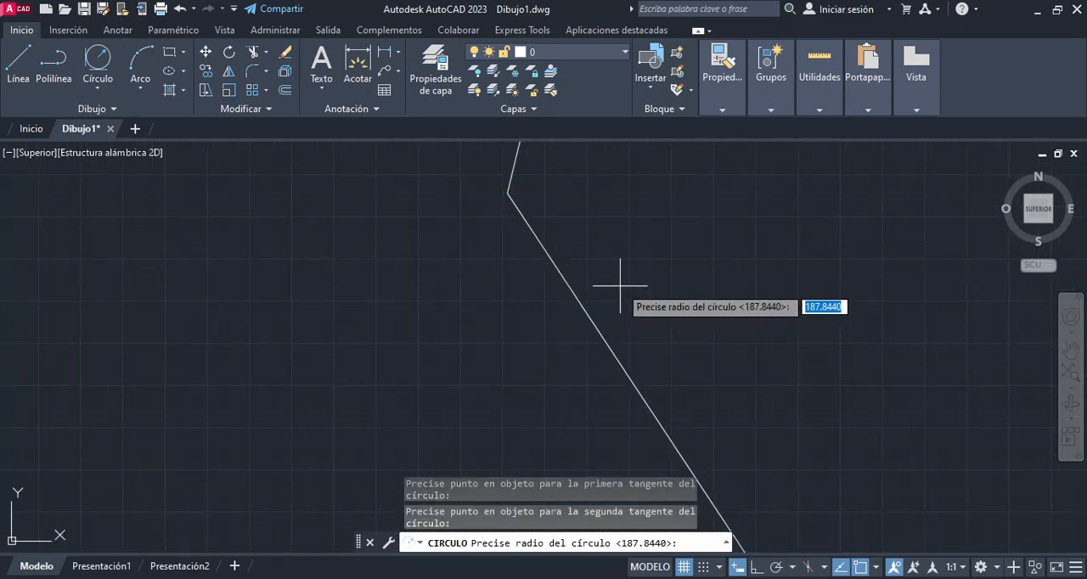
pyautogui.scroll(-5, 672, 262)
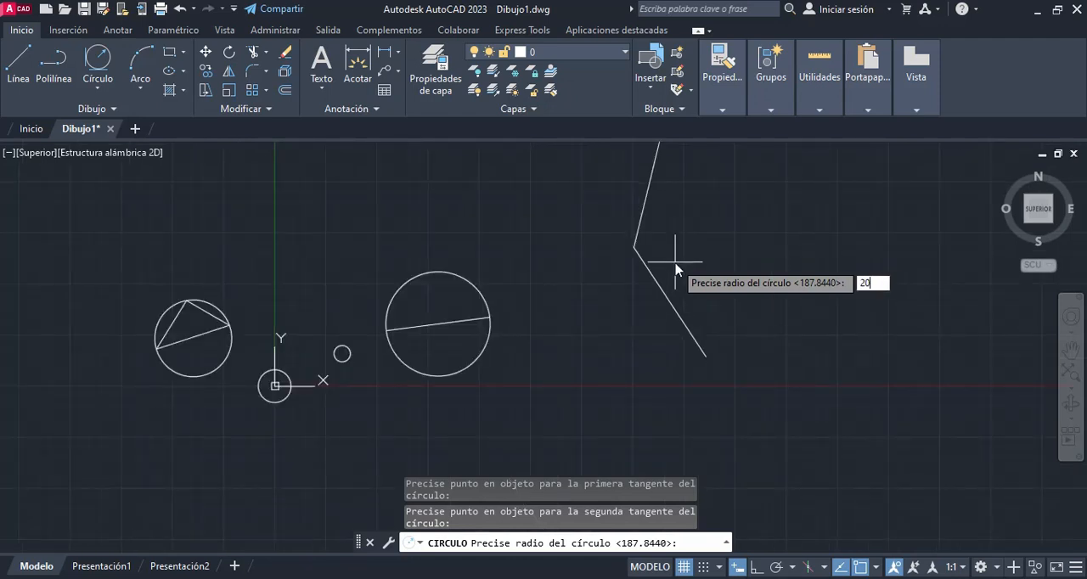
pyautogui.press('Return')
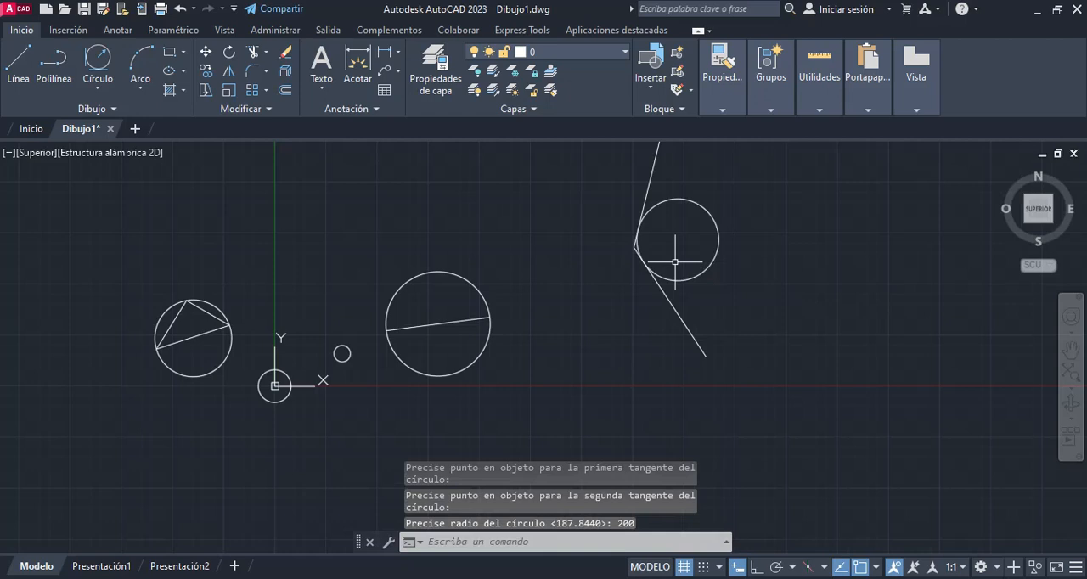
pyautogui.press('l')
pyautogui.press('Return')
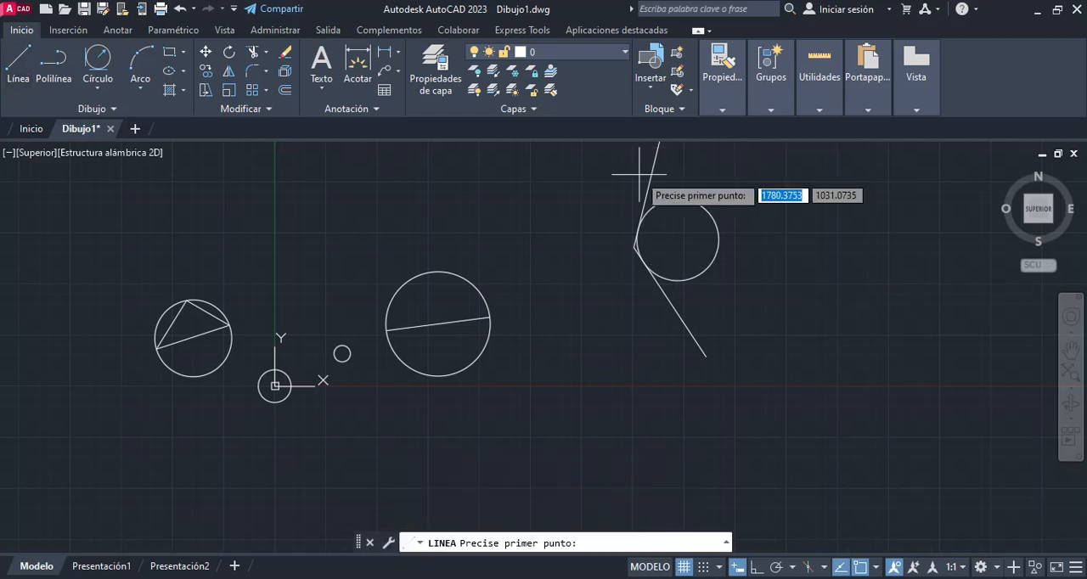
pyautogui.click(678, 239)
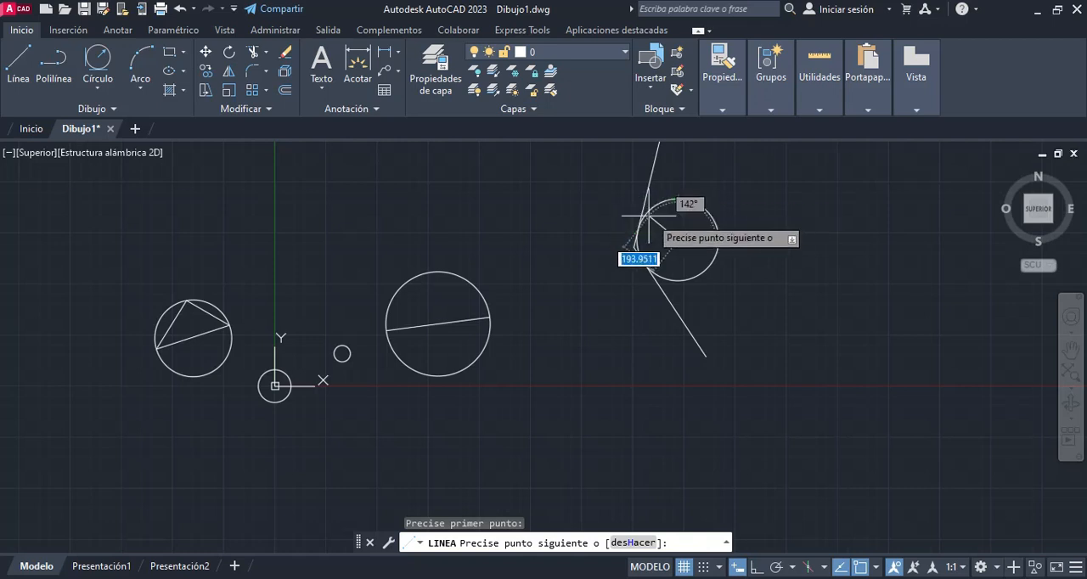
pyautogui.press('Escape')
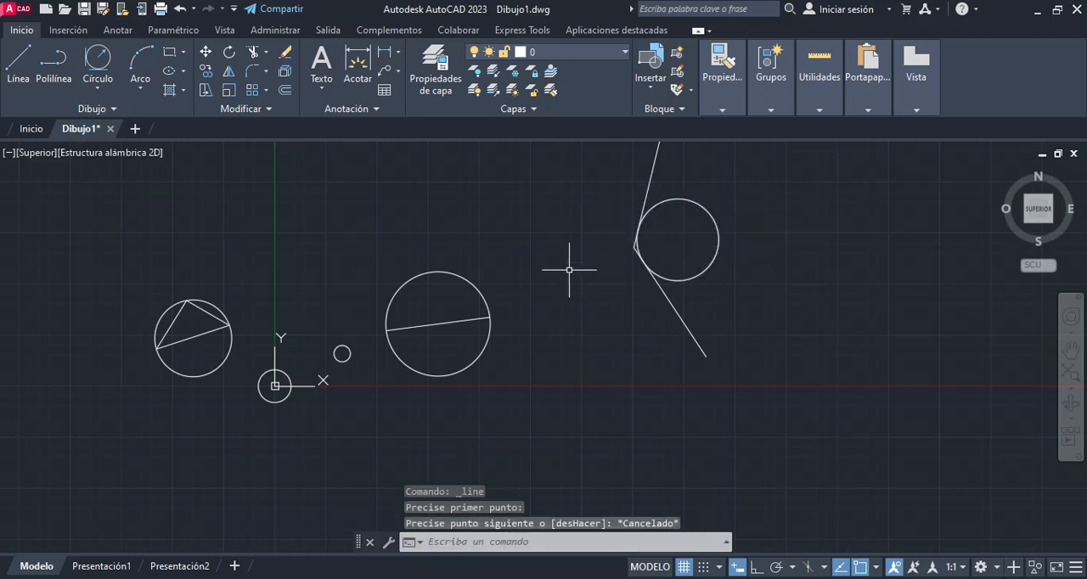
# Step: Draw a centre-radius circle with a radius of about 312 to the right of the angled lines
pyautogui.moveTo(645, 215); pyautogui.dragTo(465, 273, button='middle')
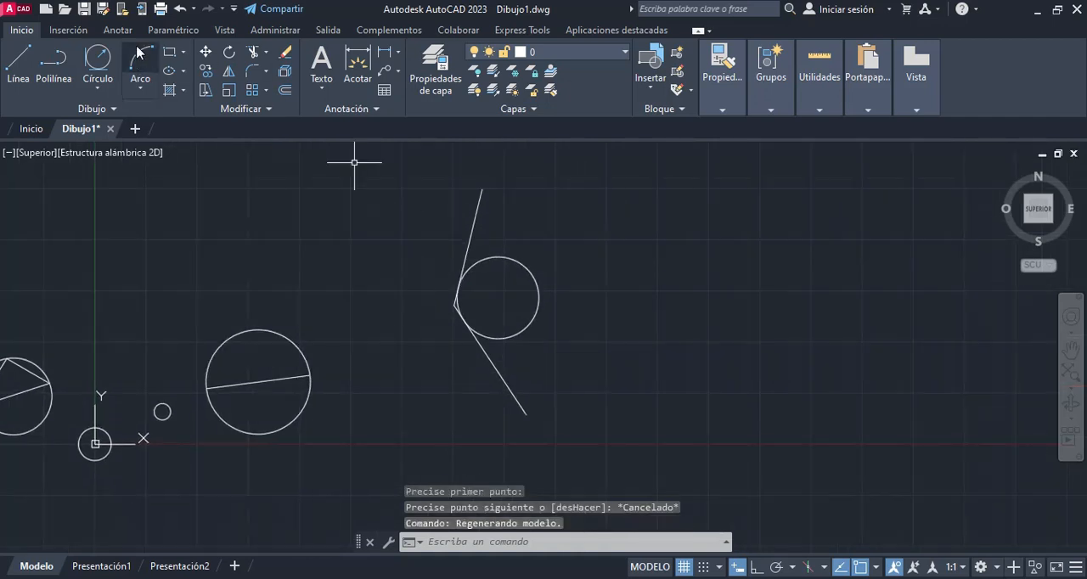
pyautogui.click(99, 89)
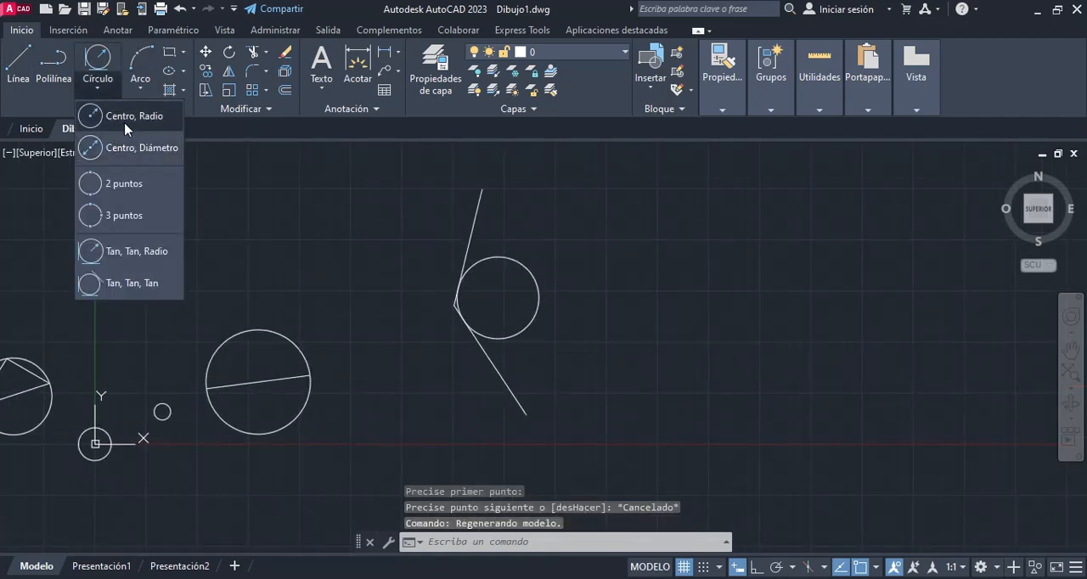
pyautogui.click(128, 126)
pyautogui.click(729, 271)
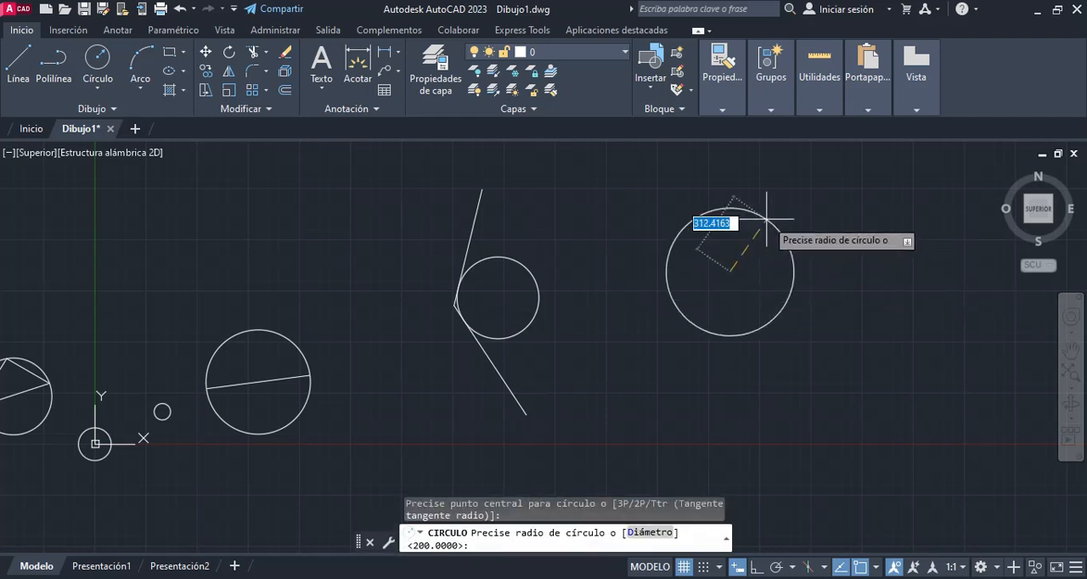
pyautogui.click(766, 220)
# Step: Draw another centre-radius circle, radius about 372, separated by a gap to the right of the 312-radius circle
pyautogui.click(97, 60)
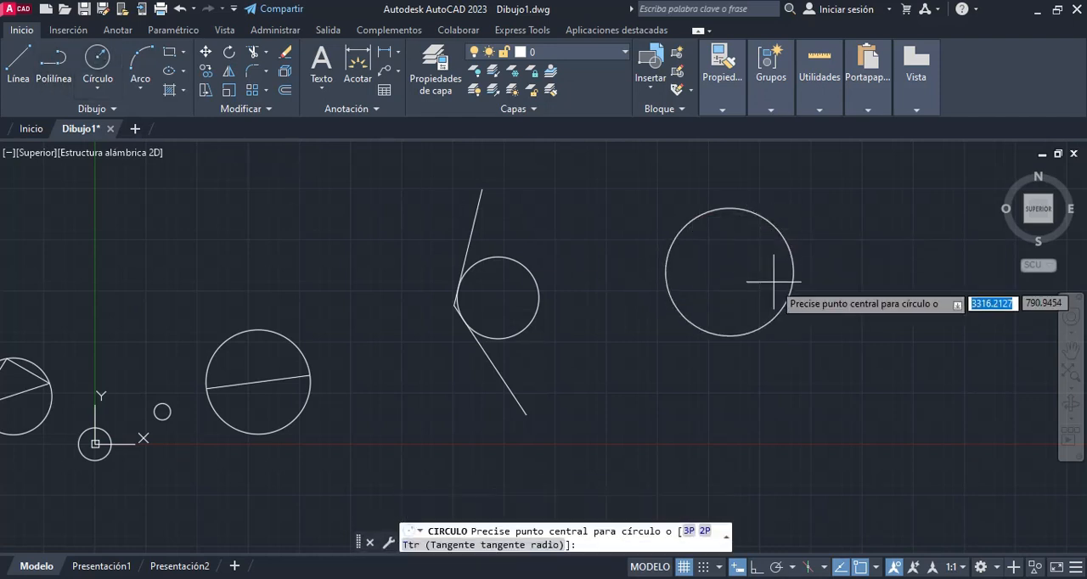
pyautogui.moveTo(771, 267); pyautogui.dragTo(458, 286, button='middle')
pyautogui.click(634, 270)
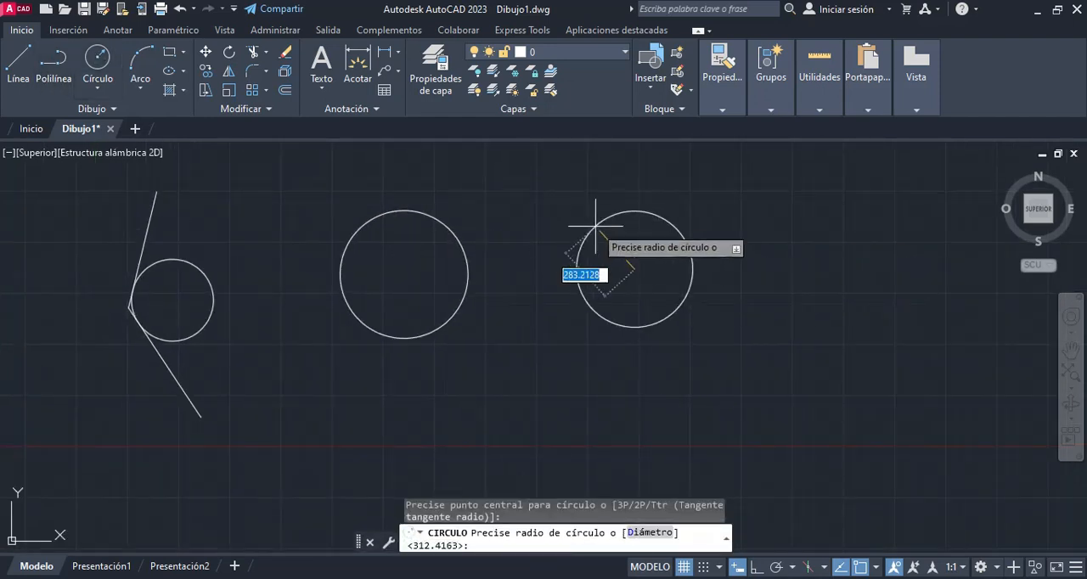
pyautogui.click(584, 211)
pyautogui.press('Escape')
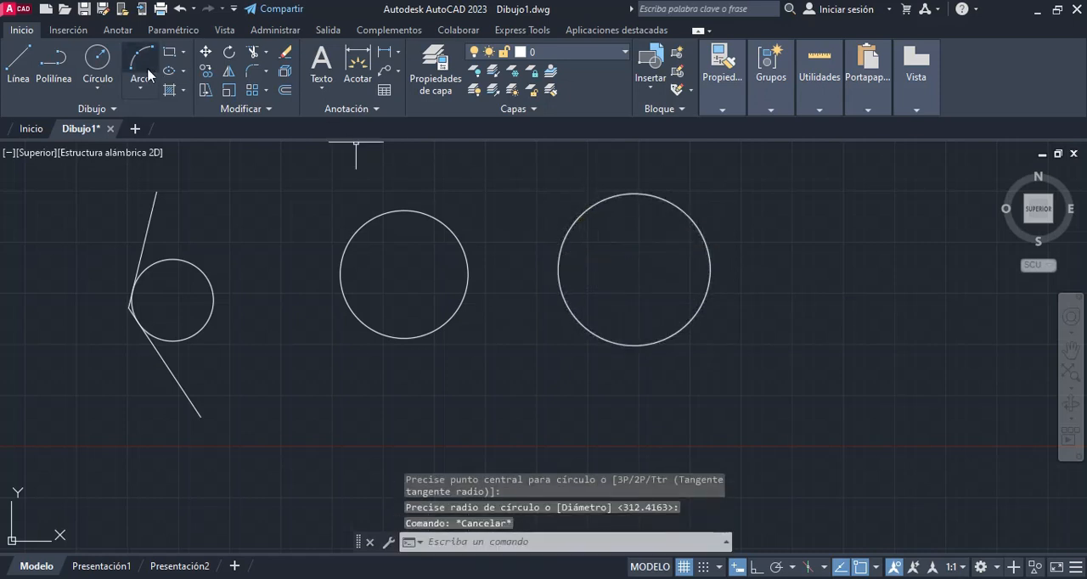
# Step: Draw a tangent-tangent-radius circle of radius 300 touching the upper facing sides of the two separate circles
pyautogui.click(98, 87)
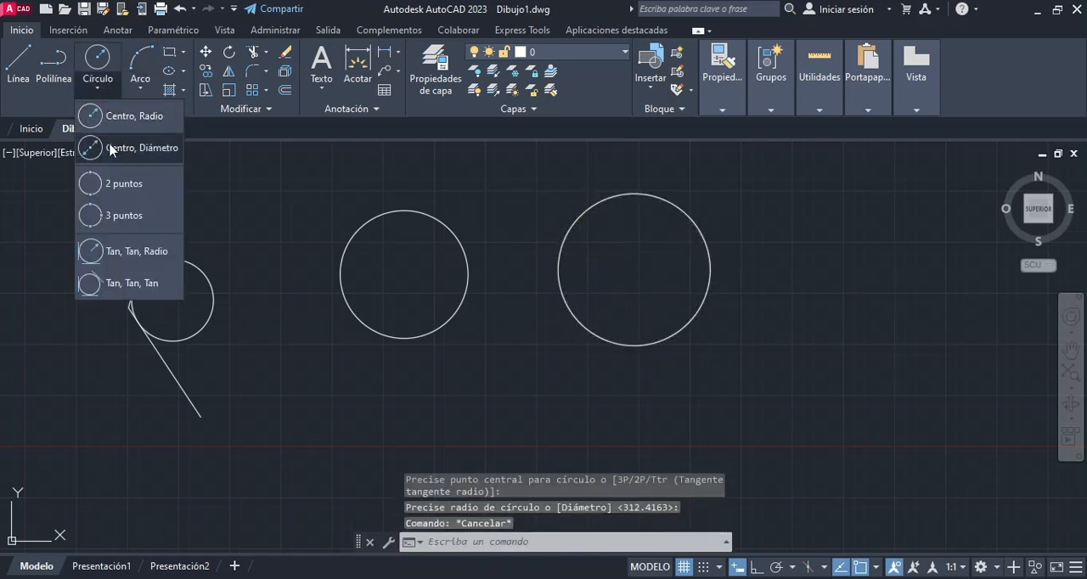
pyautogui.click(111, 252)
pyautogui.click(434, 219)
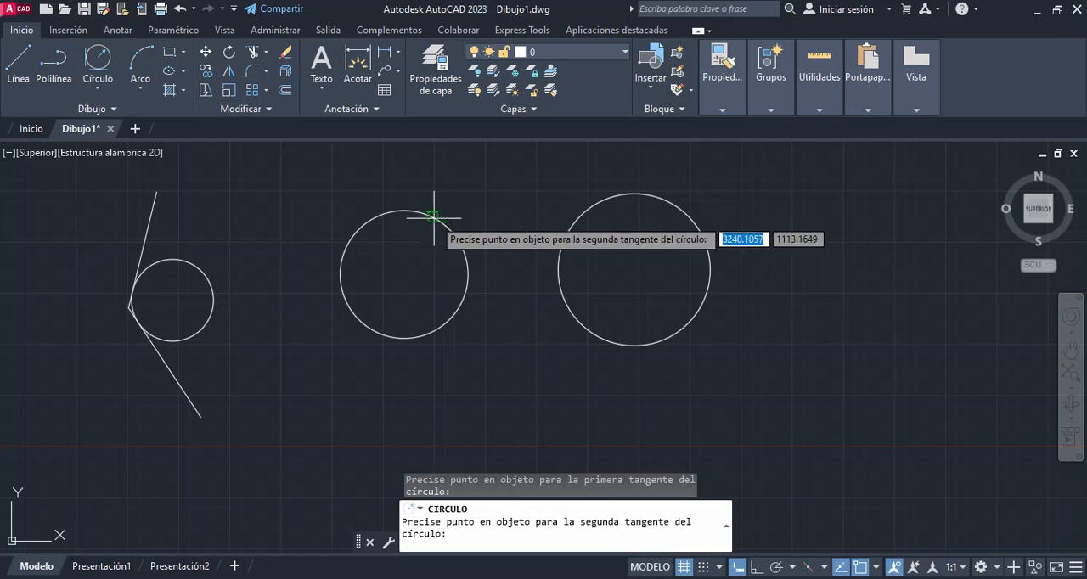
pyautogui.click(581, 213)
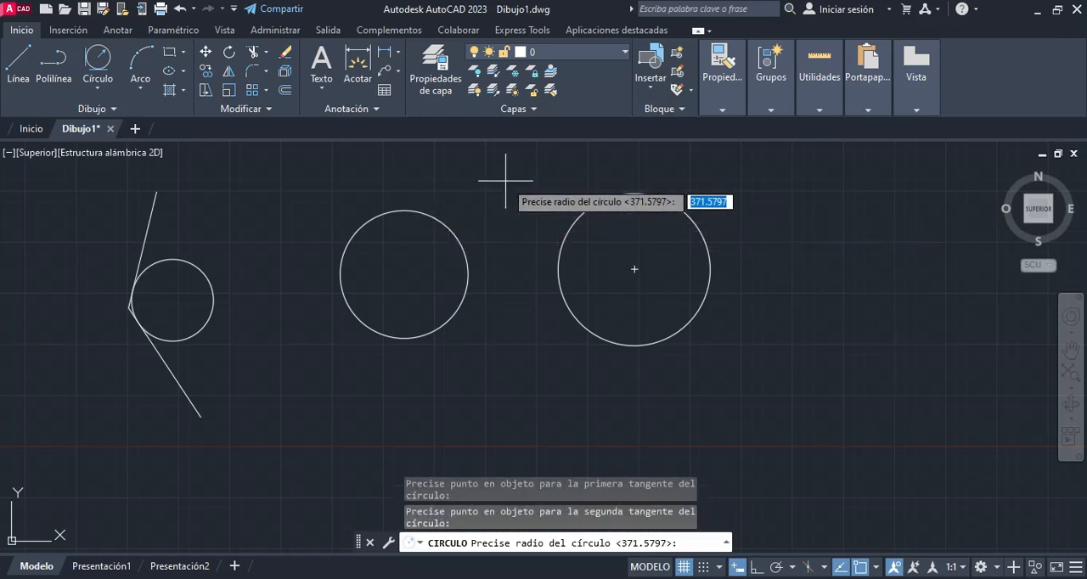
pyautogui.write('300')
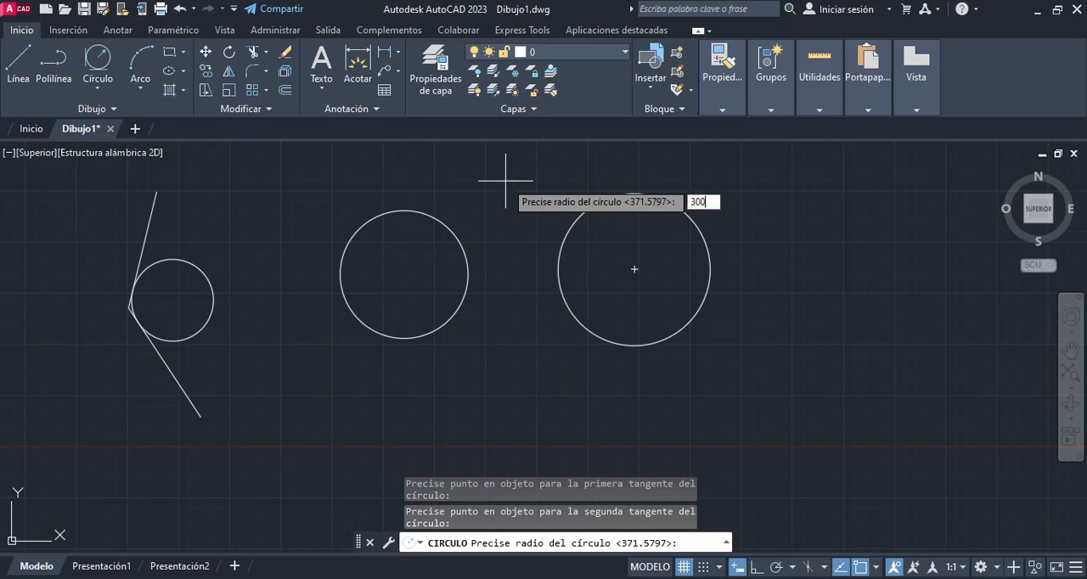
pyautogui.press('Return')
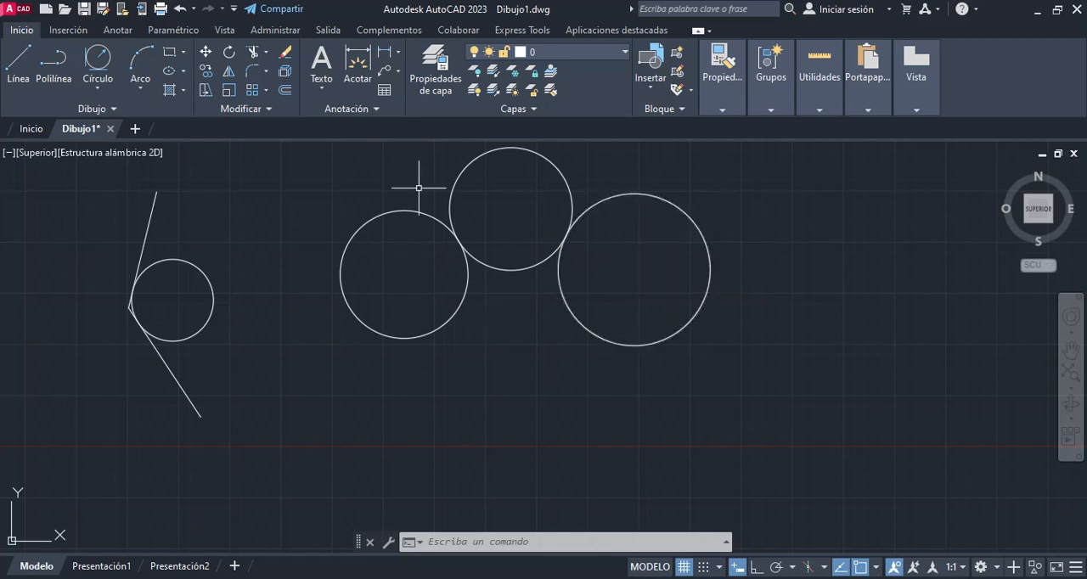
# Step: Erase all the existing circles and lines from the drawing
pyautogui.scroll(-4, 518, 362)
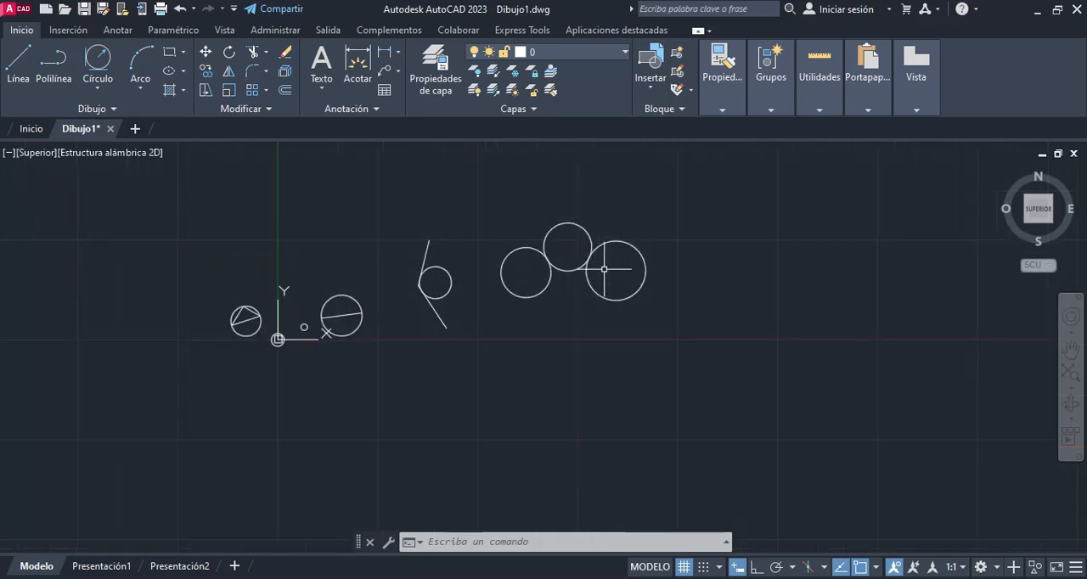
pyautogui.click(719, 178)
pyautogui.moveTo(709, 186)
pyautogui.mouseDown()
pyautogui.moveTo(388, 340)
pyautogui.moveTo(655, 230)
pyautogui.mouseUp()
pyautogui.press('Escape')
pyautogui.click(684, 177)
pyautogui.click(184, 418)
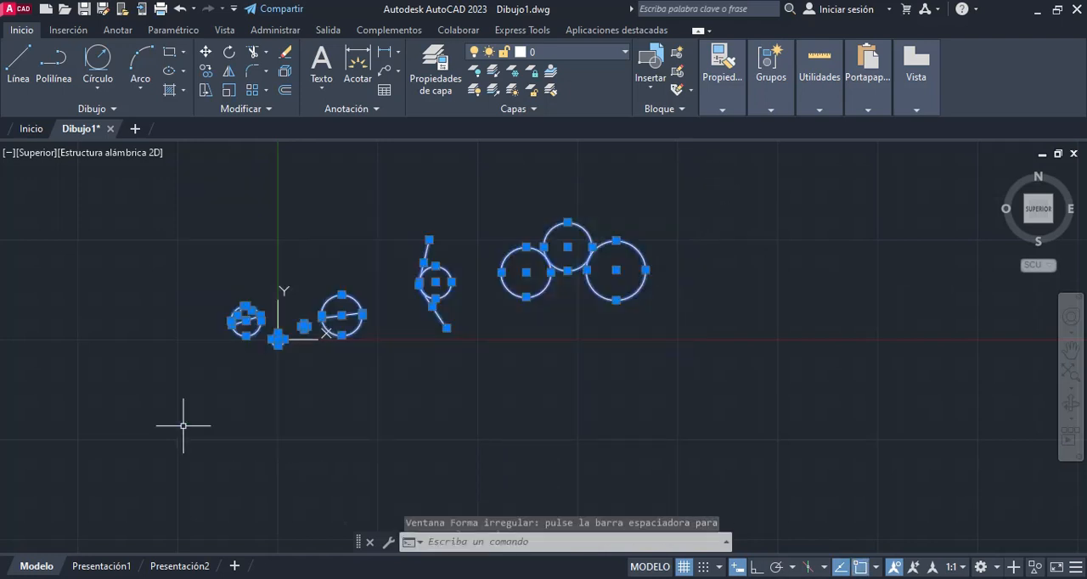
pyautogui.press('Delete')
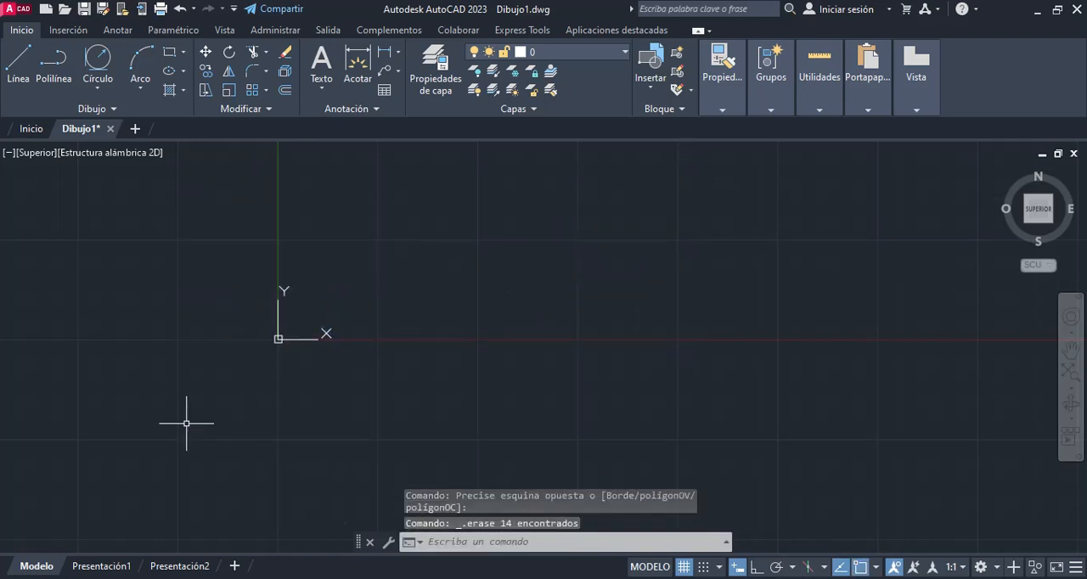
# Step: Draw a closed scalene triangle with the Line tool, above and right of the origin, starting from an apex at about (2695, 2059)
pyautogui.click(97, 90)
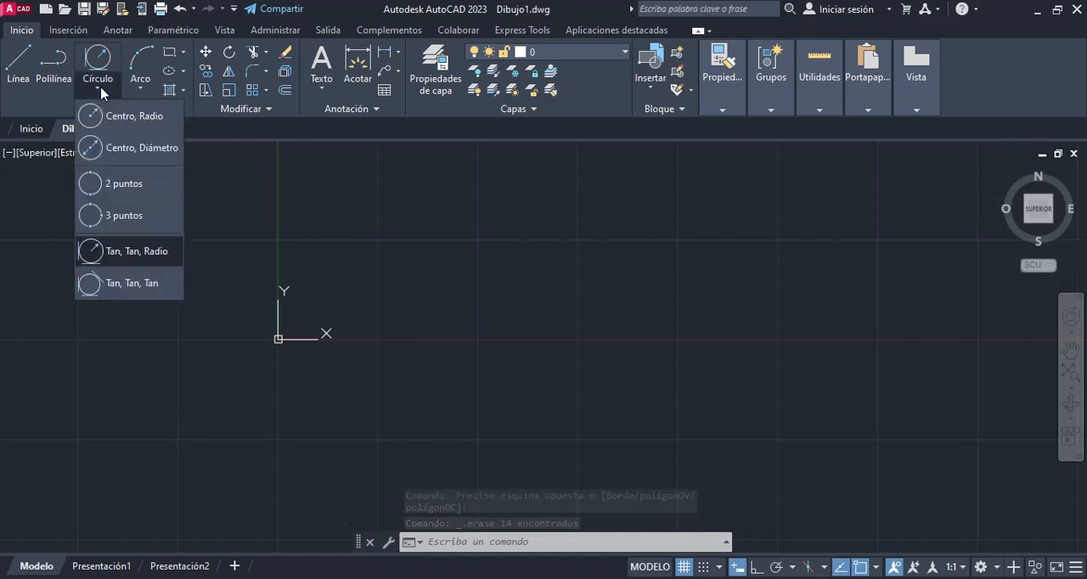
pyautogui.click(18, 64)
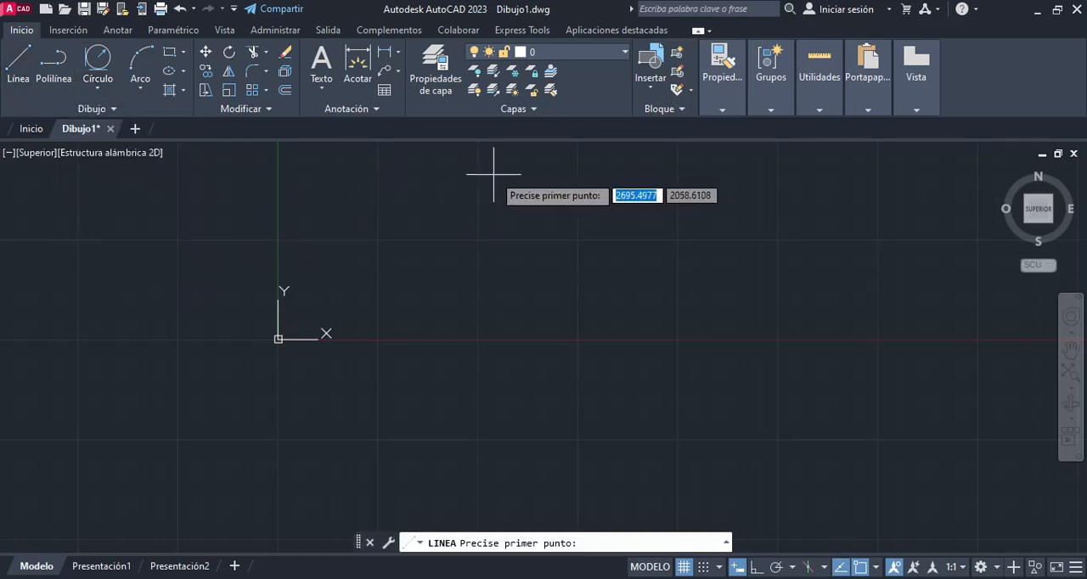
pyautogui.click(494, 175)
pyautogui.click(422, 277)
pyautogui.click(636, 242)
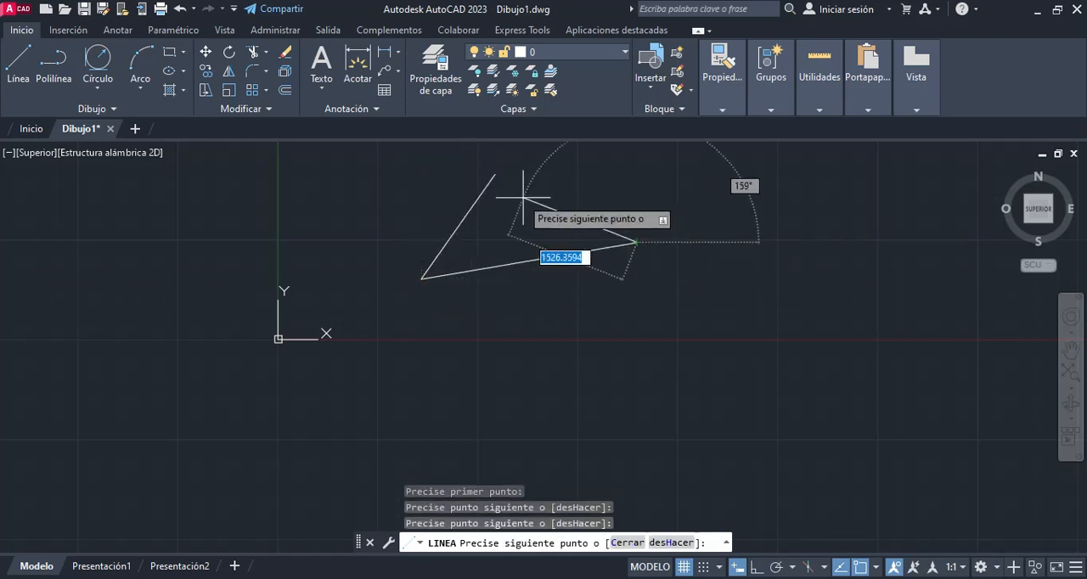
pyautogui.click(494, 175)
pyautogui.press('Escape')
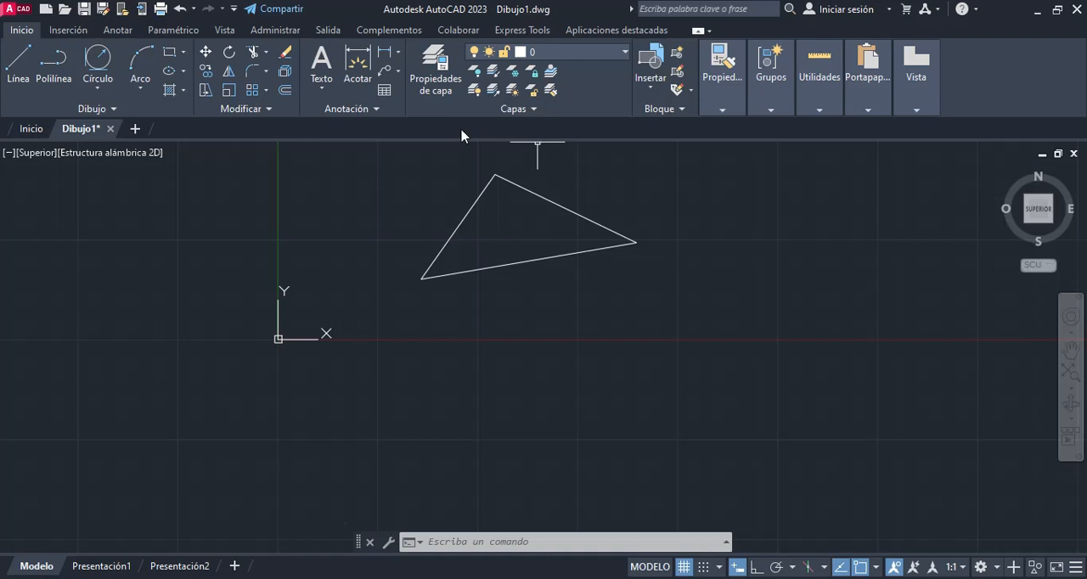
# Step: Draw a tangent-tangent-tangent circle inside the triangle, touching all three of its sides
pyautogui.click(104, 90)
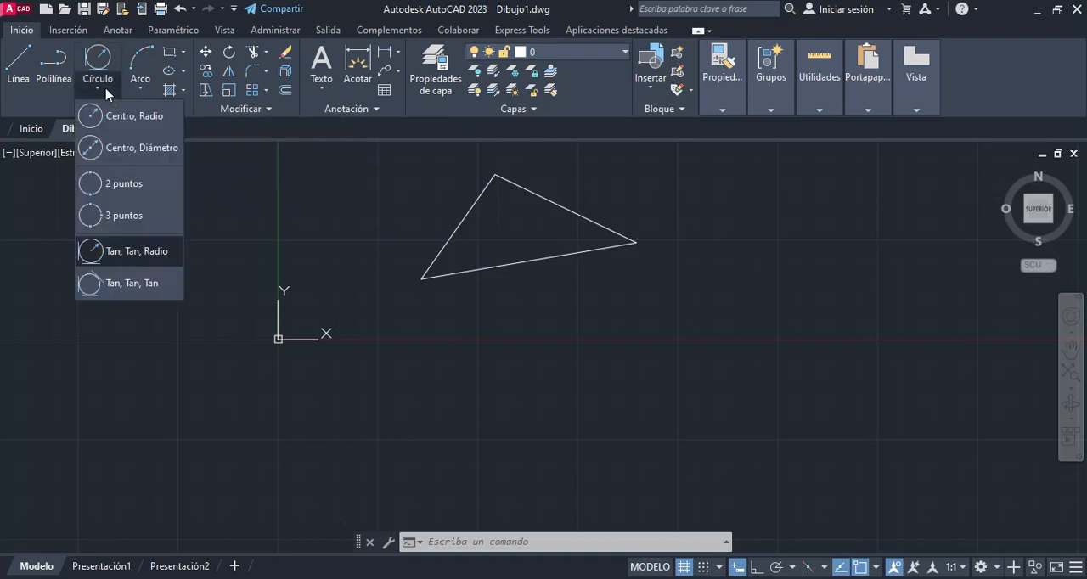
pyautogui.click(145, 294)
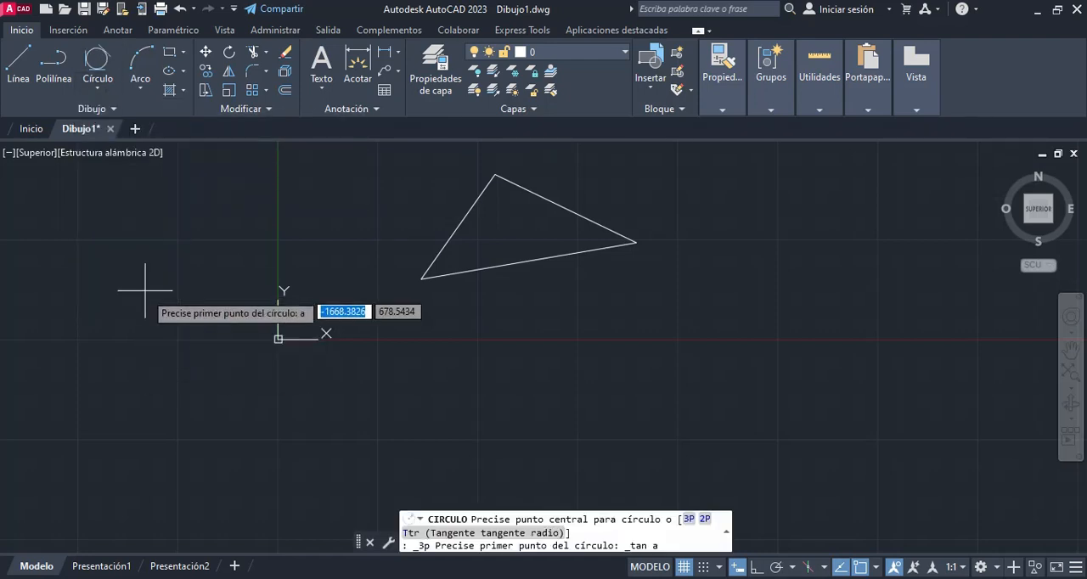
pyautogui.click(462, 219)
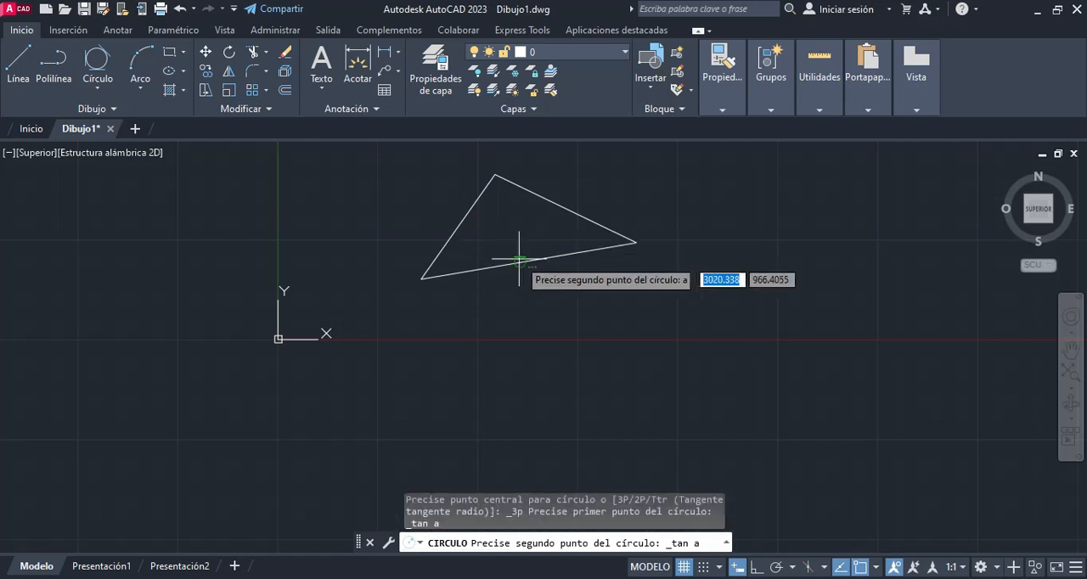
pyautogui.click(521, 254)
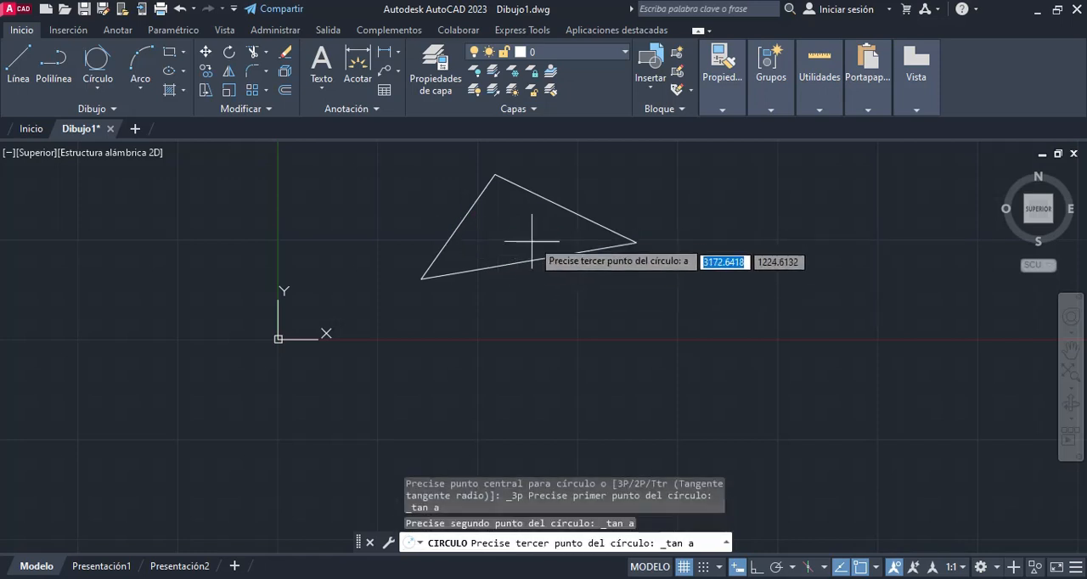
pyautogui.click(552, 202)
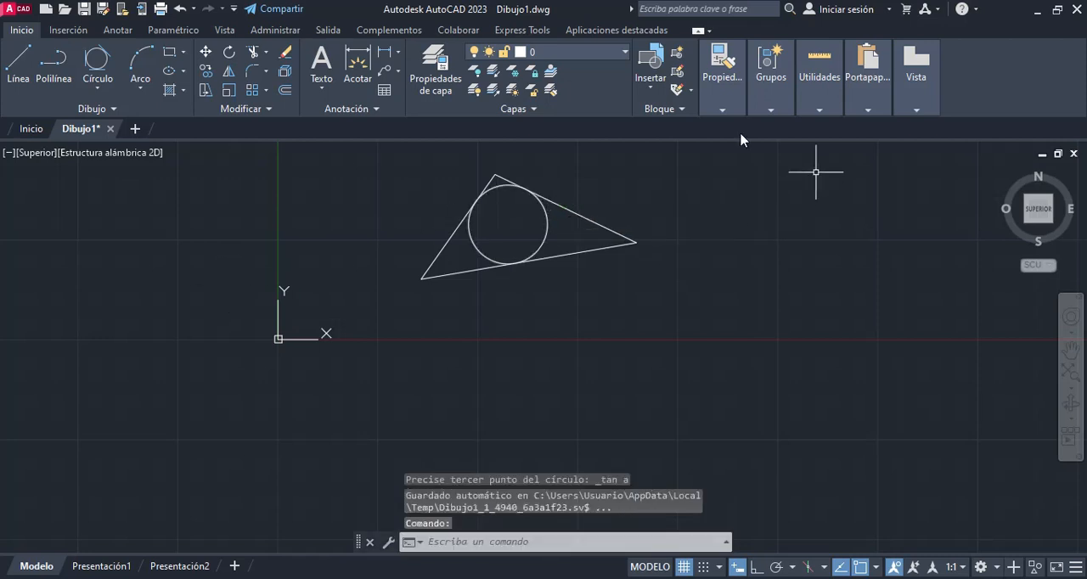